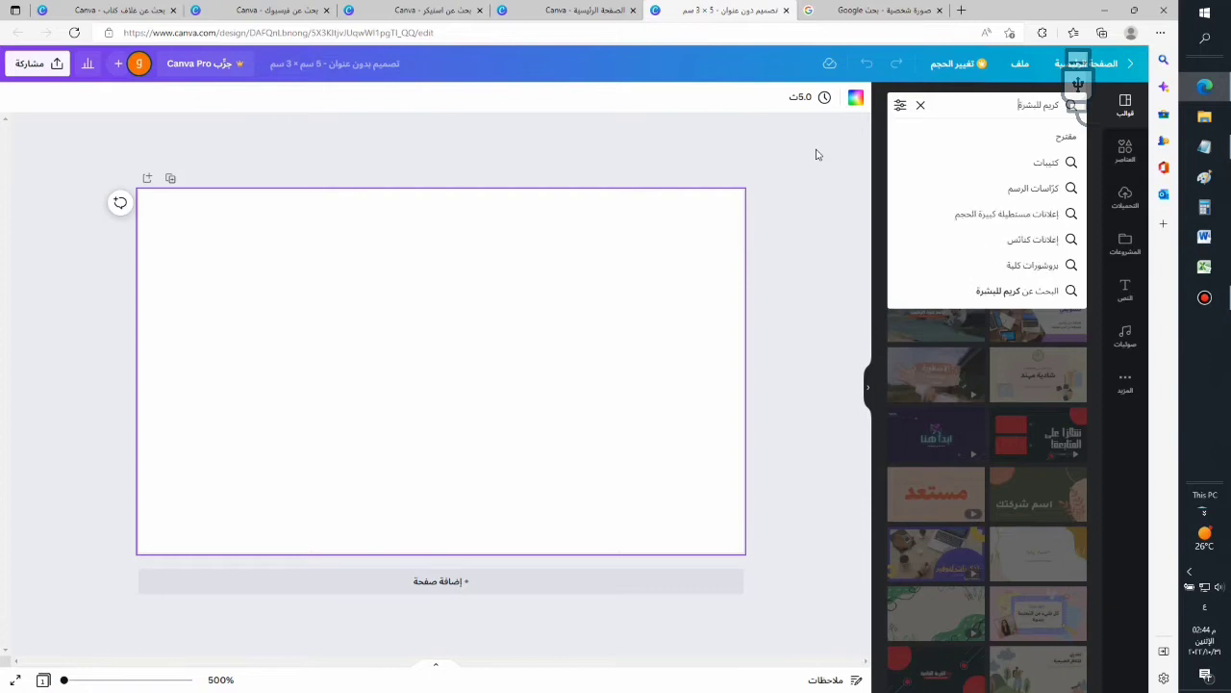
# Step: Search the templates for "كريم للبشرة" and filter the results by the red colour
pyautogui.press('Return')
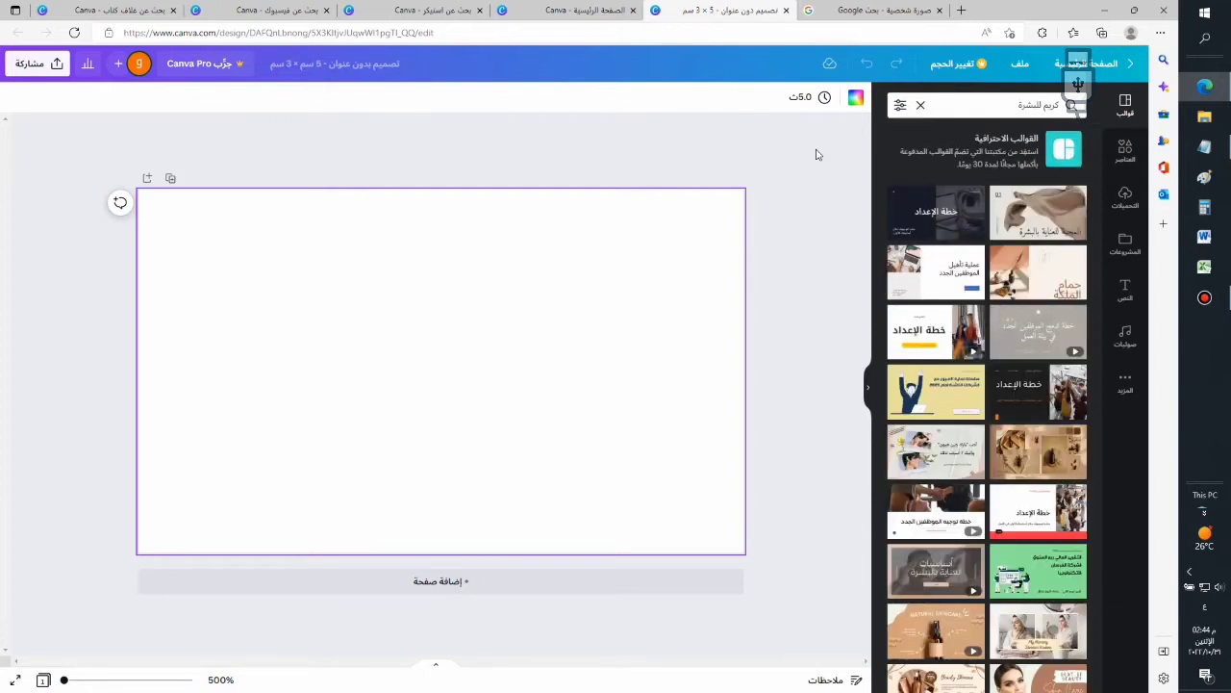
pyautogui.click(901, 104)
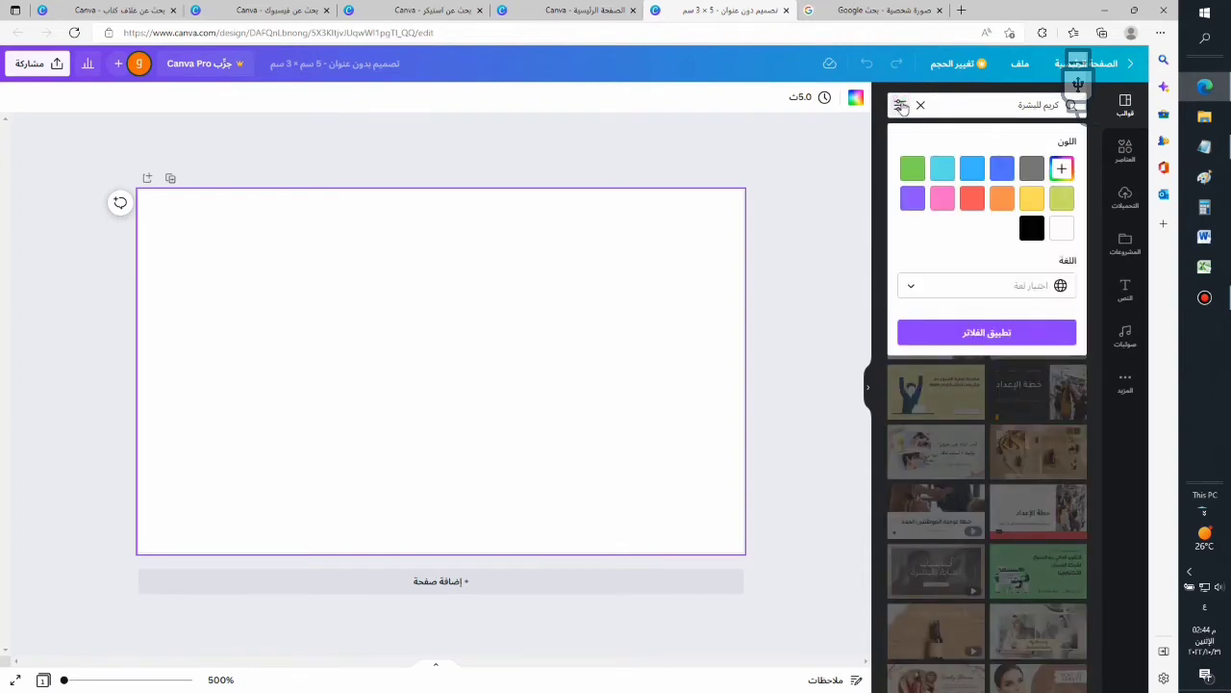
pyautogui.click(972, 199)
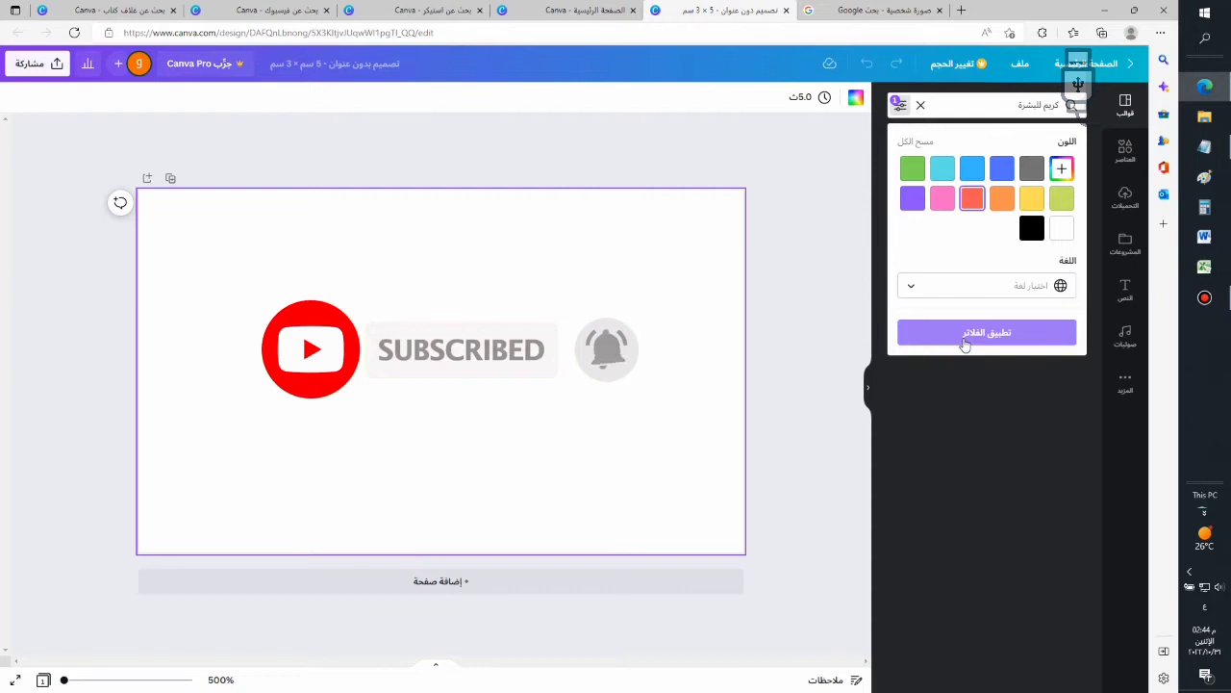
pyautogui.click(964, 337)
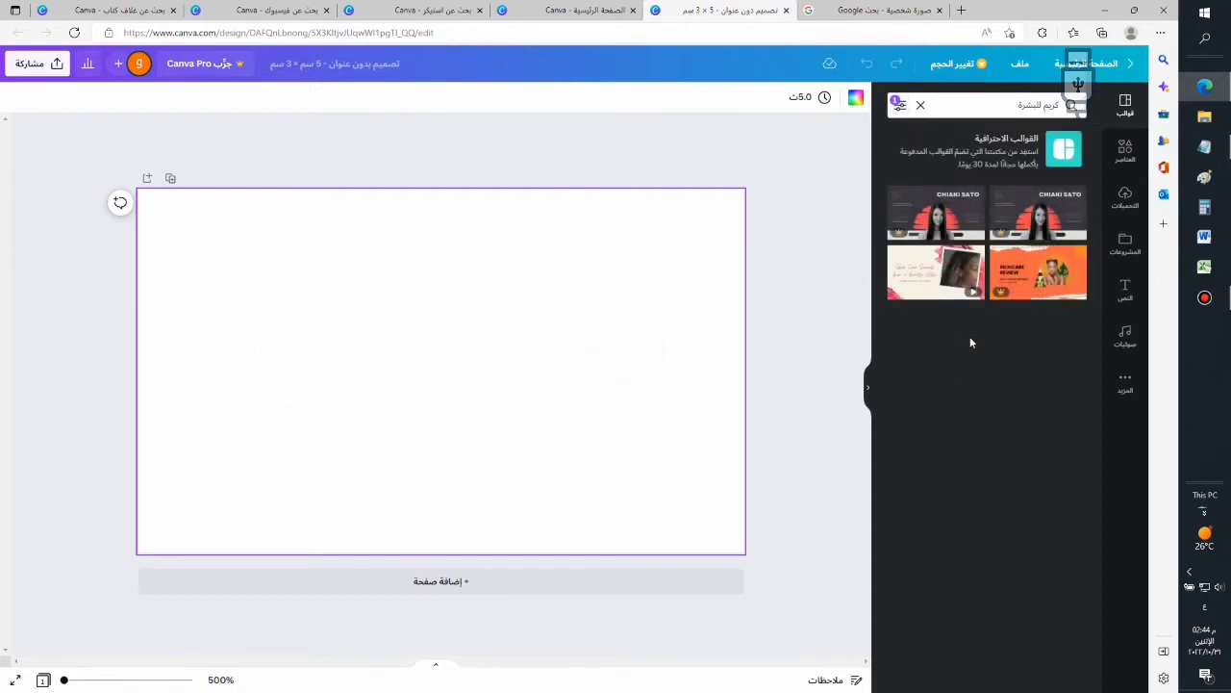
# Step: Clear the red colour filter from the template search
pyautogui.click(900, 108)
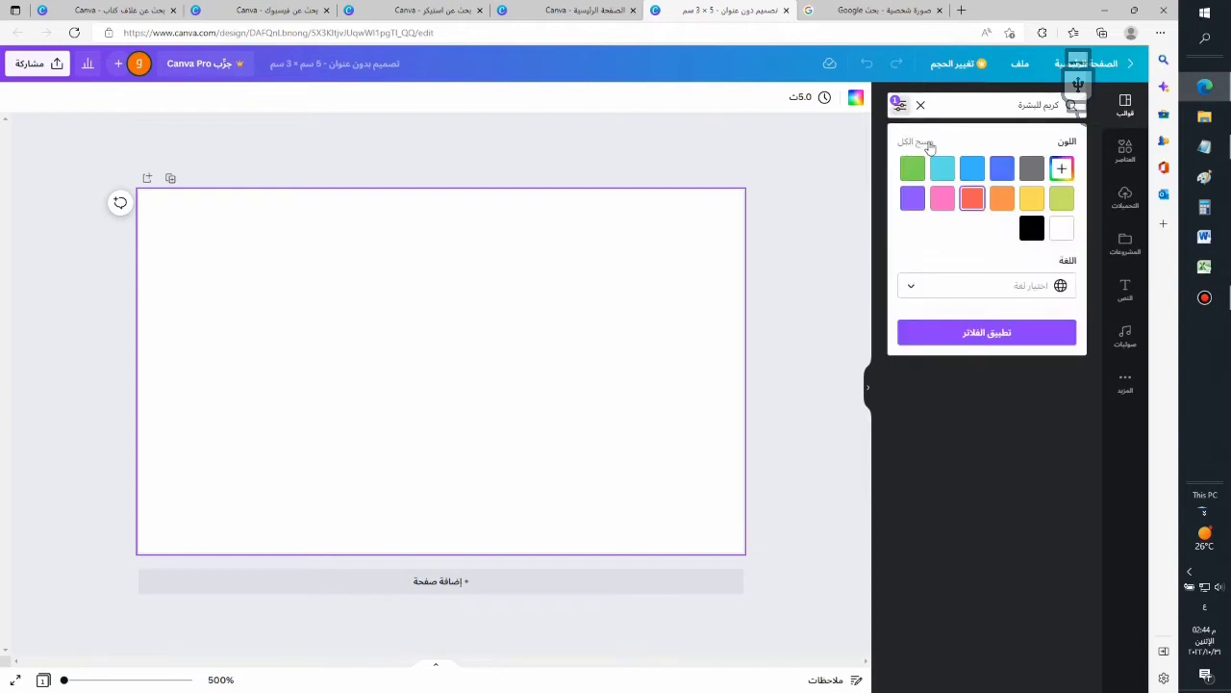
pyautogui.click(929, 146)
pyautogui.click(827, 181)
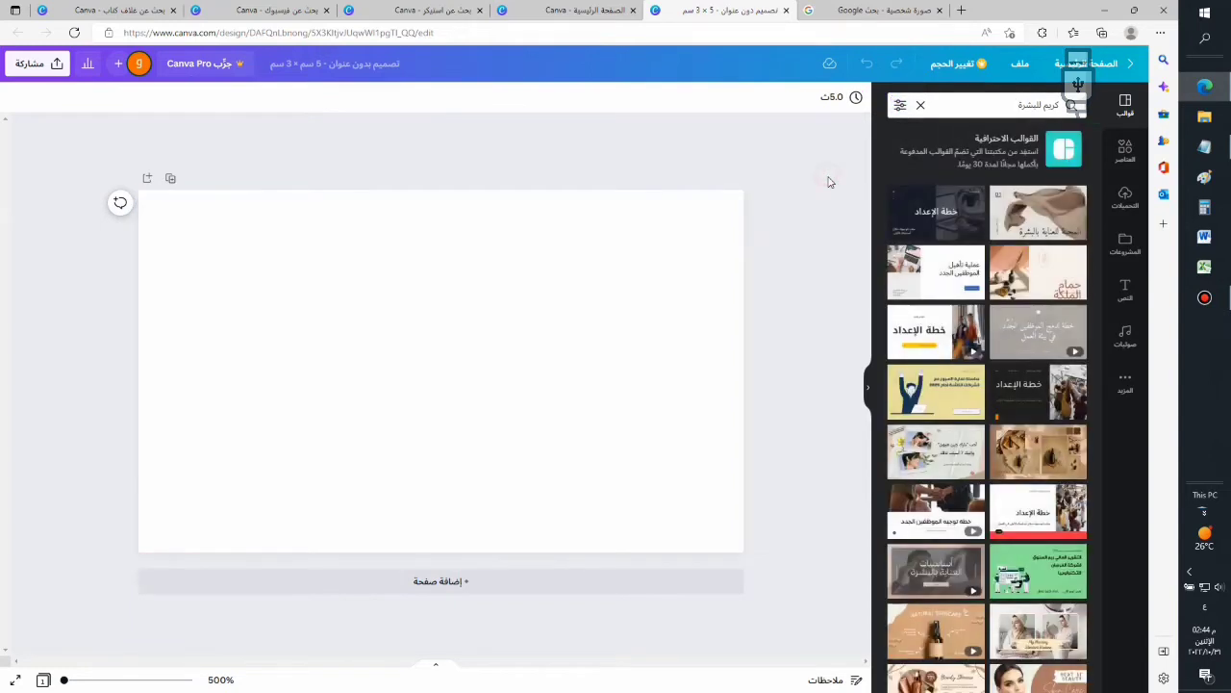
# Step: Apply the first page of the black-and-cream "المحبة للعناية بالبشرة" skin-care presentation template to the blank design
pyautogui.scroll(-1, 955, 260)
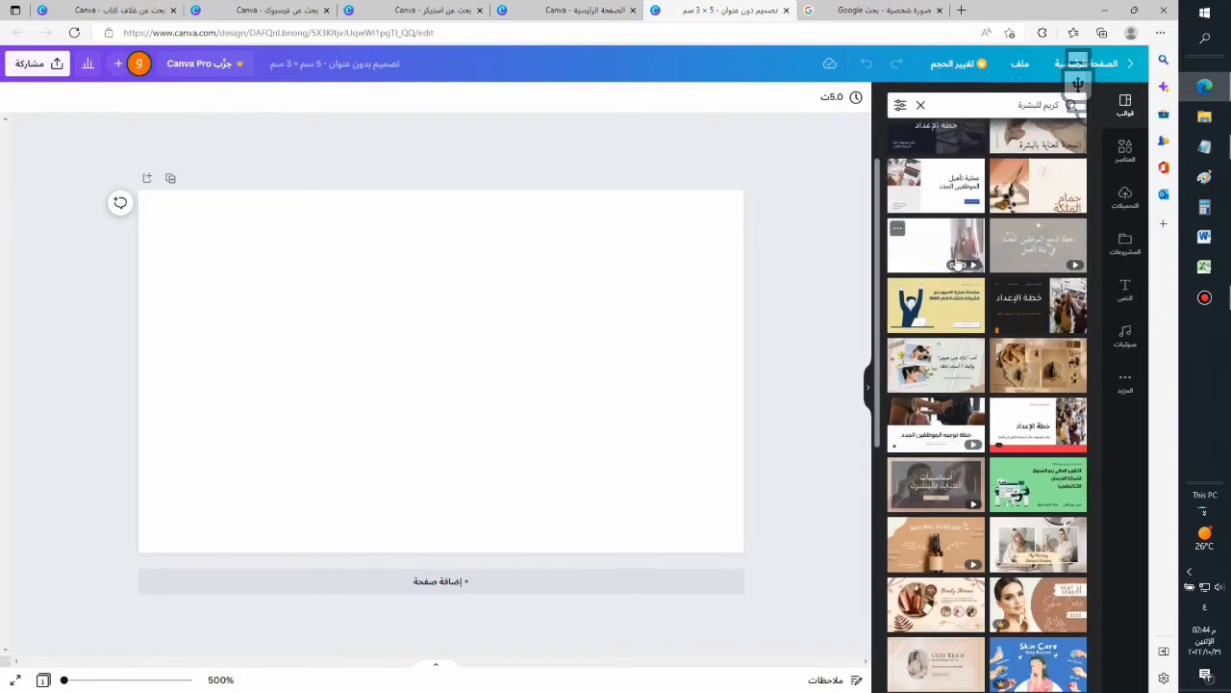
pyautogui.scroll(-1, 958, 261)
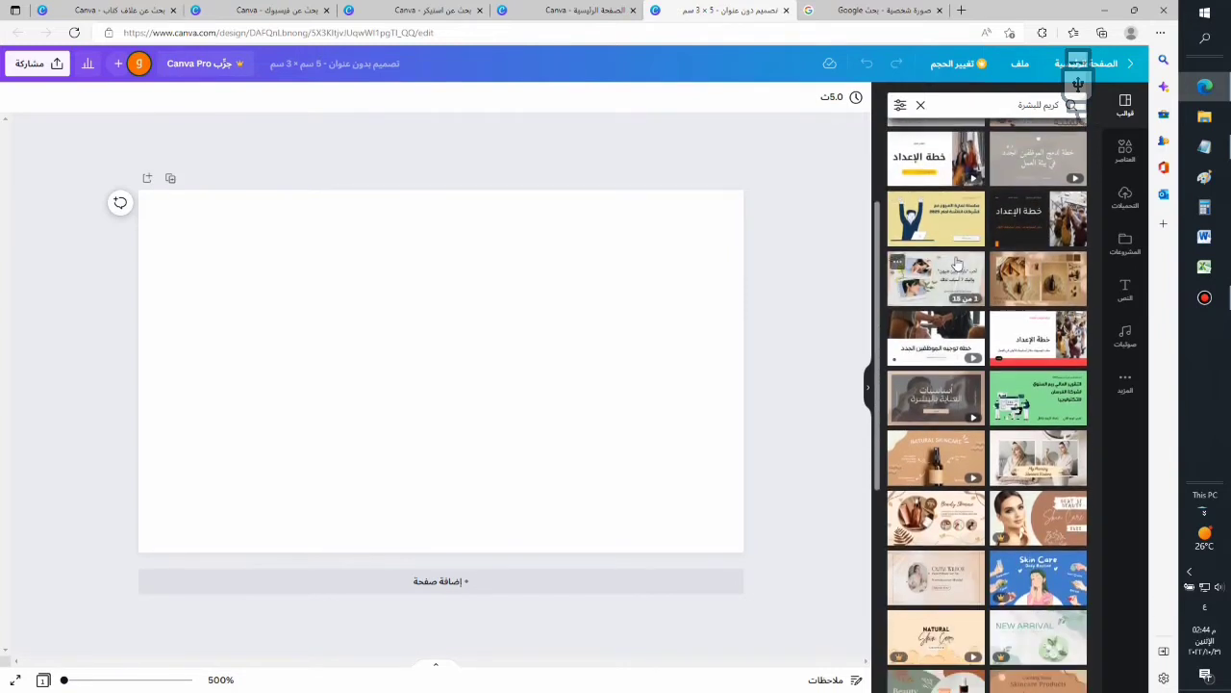
pyautogui.scroll(-1, 957, 262)
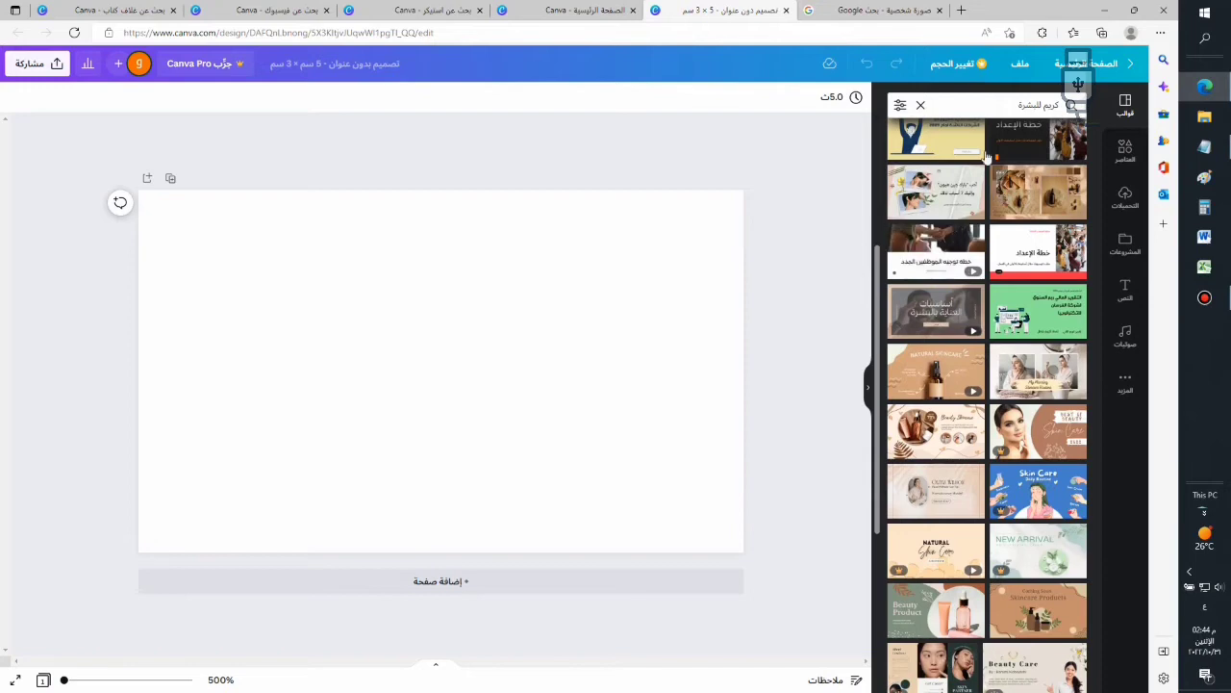
pyautogui.scroll(-1, 1001, 306)
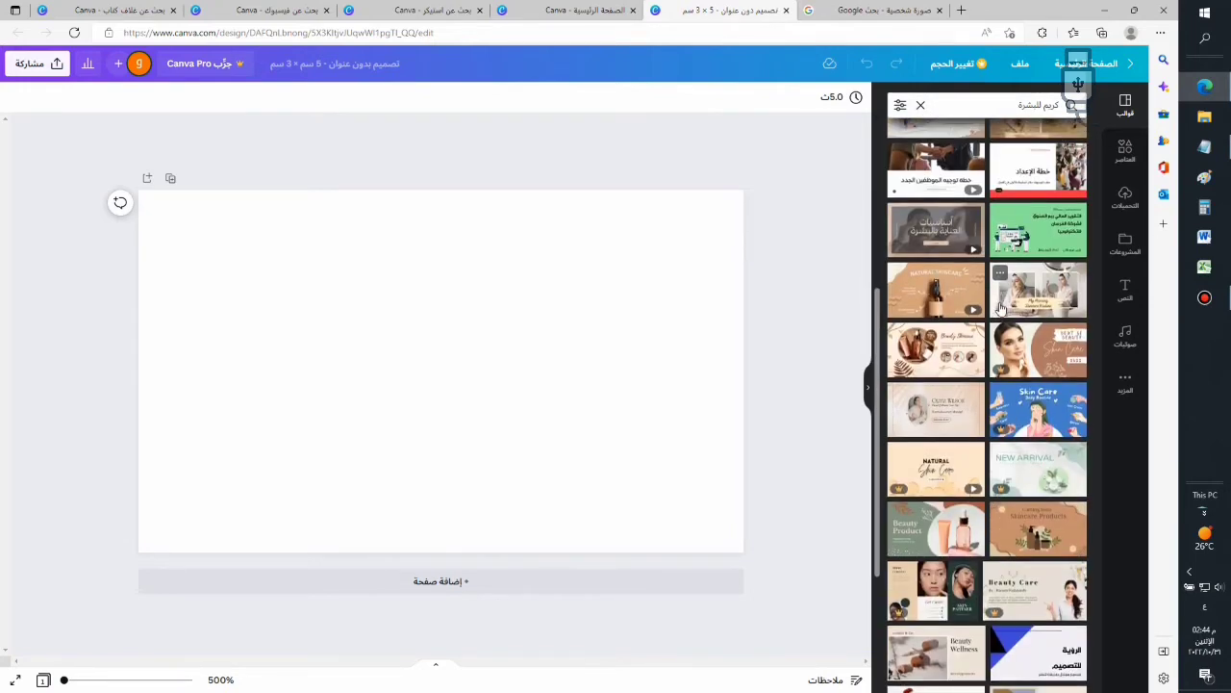
pyautogui.scroll(4, 1000, 306)
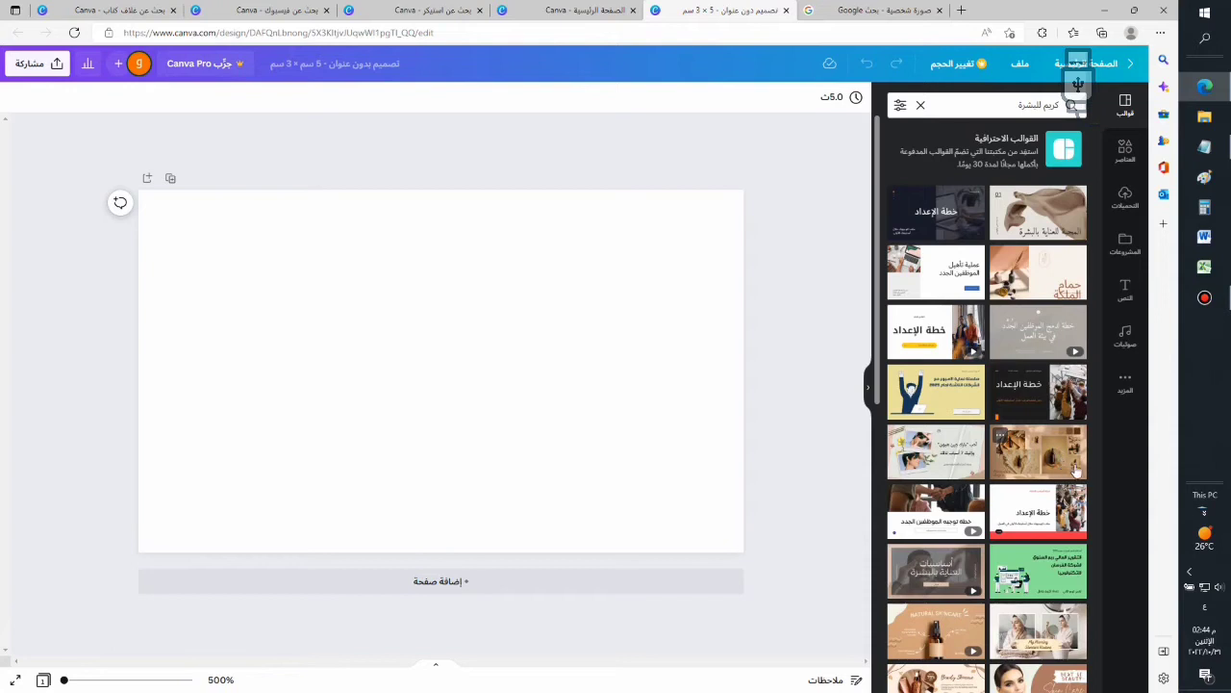
pyautogui.click(1026, 229)
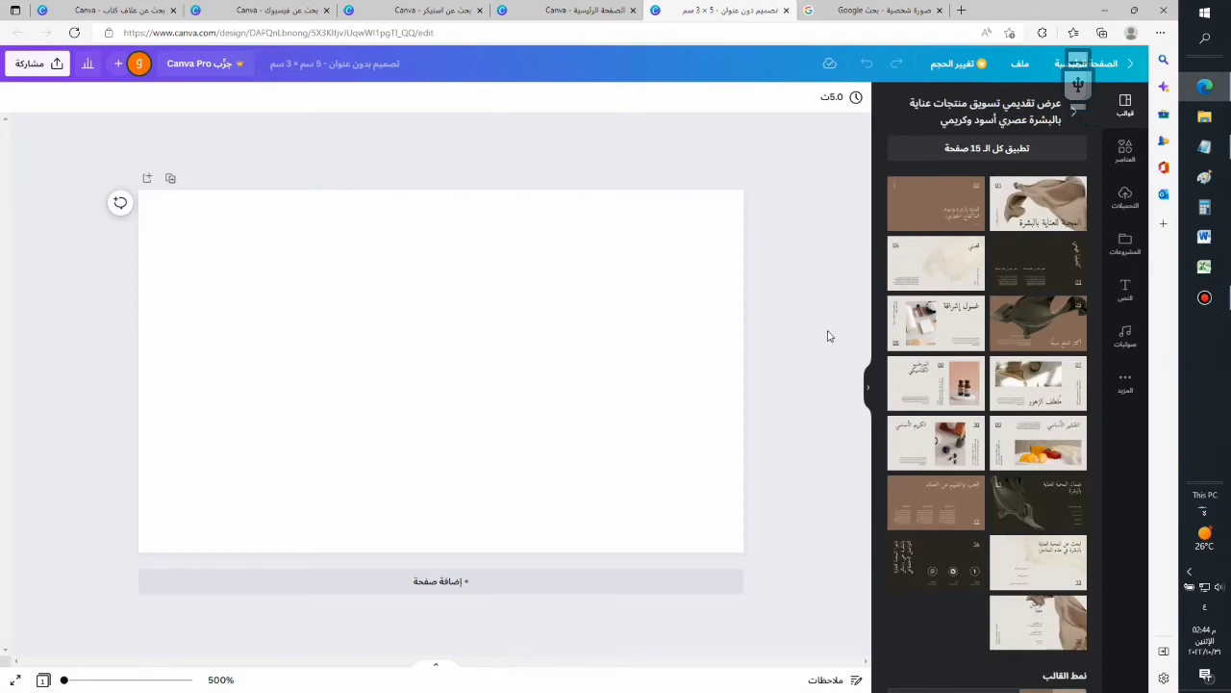
pyautogui.click(1058, 202)
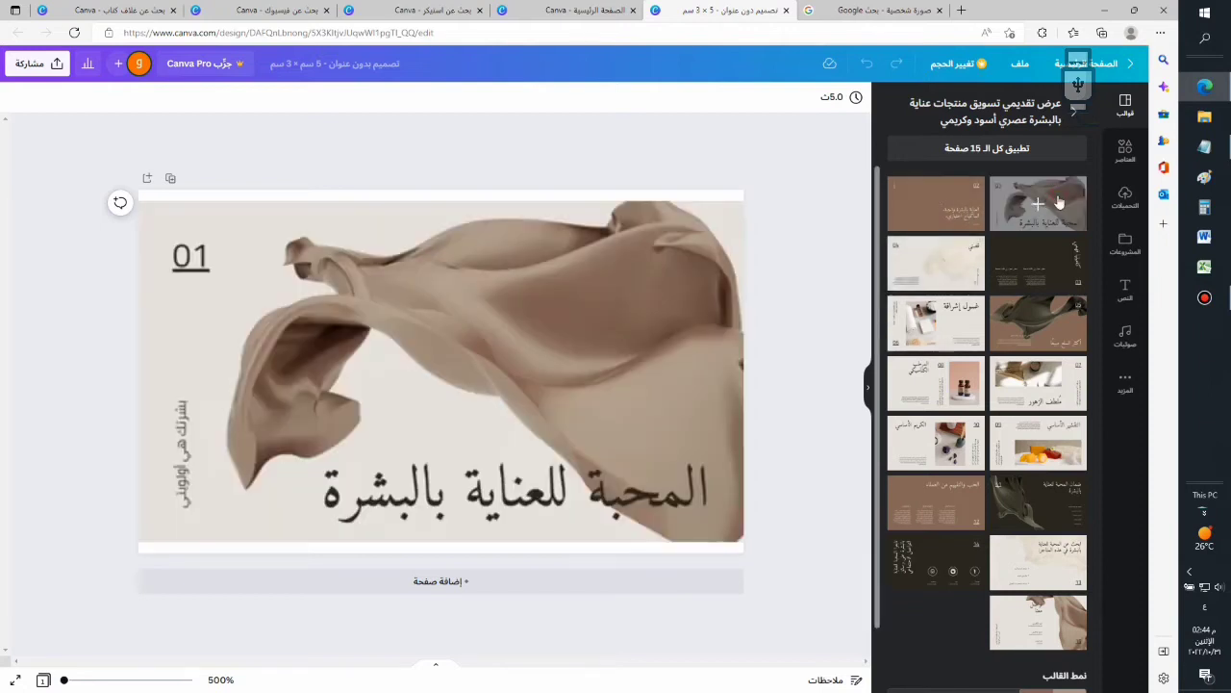
pyautogui.click(805, 336)
# Step: Replace the large Arabic title on the label with "Dovy skin care"
pyautogui.doubleClick(658, 489)
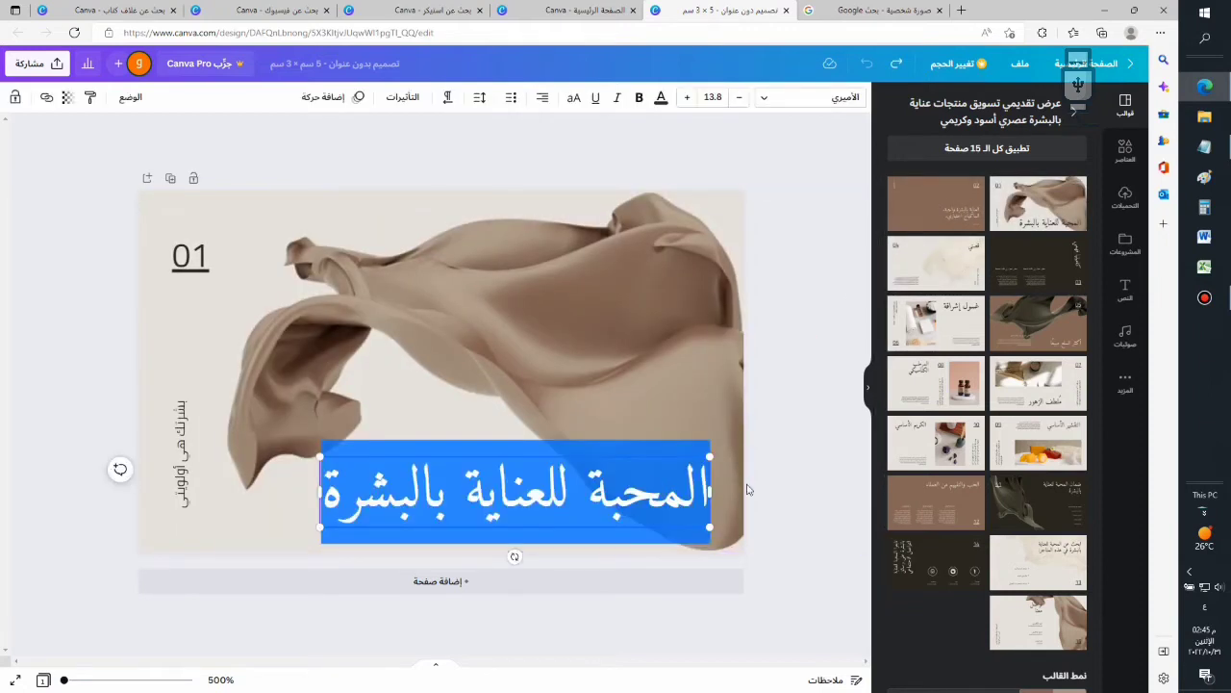
pyautogui.hotkey('alt', 'shift')
pyautogui.write('D')
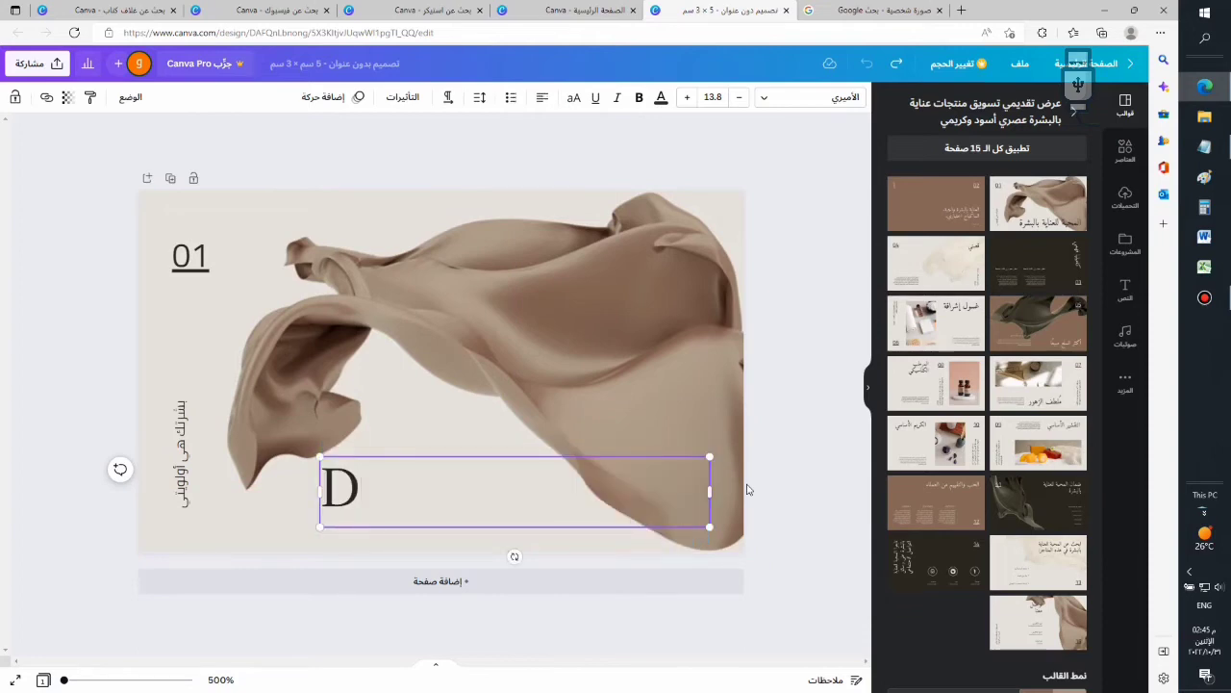
pyautogui.write('ov')
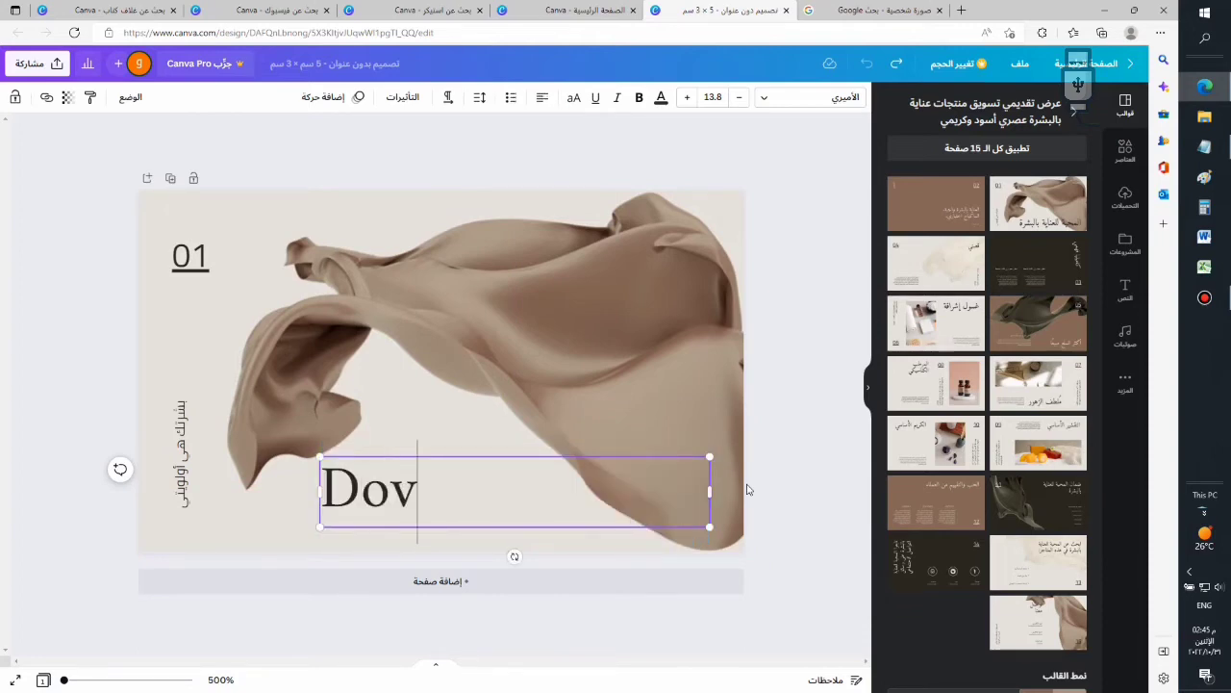
pyautogui.write('y')
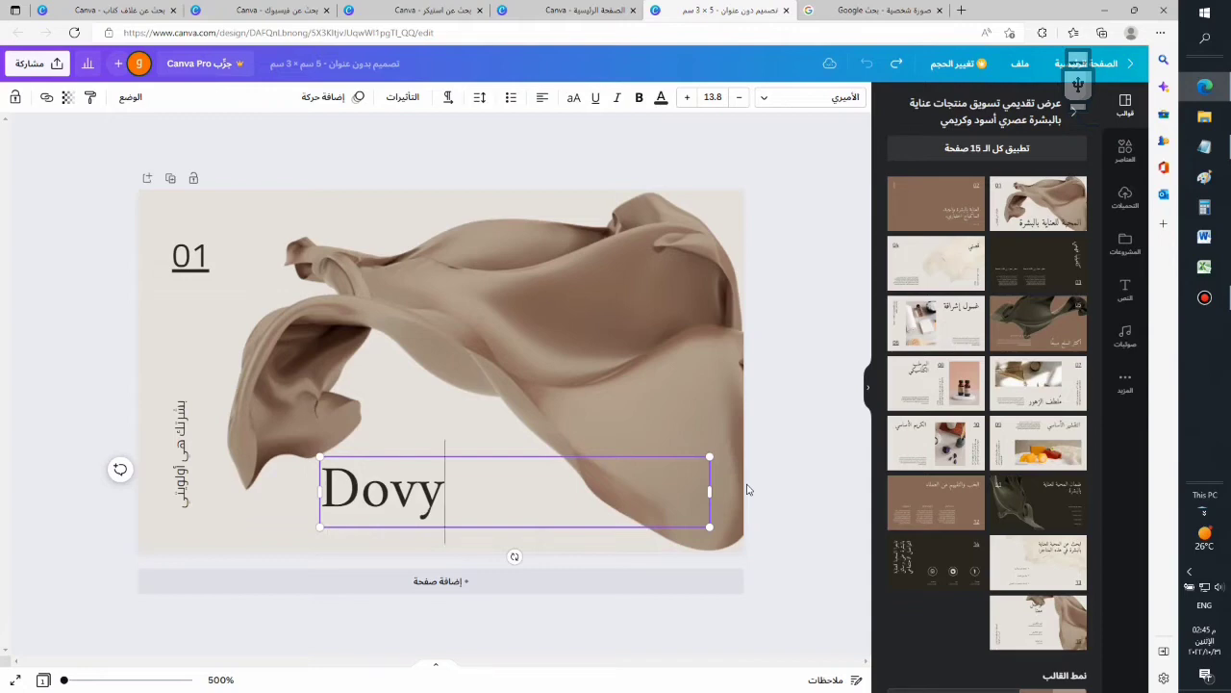
pyautogui.write(' skin')
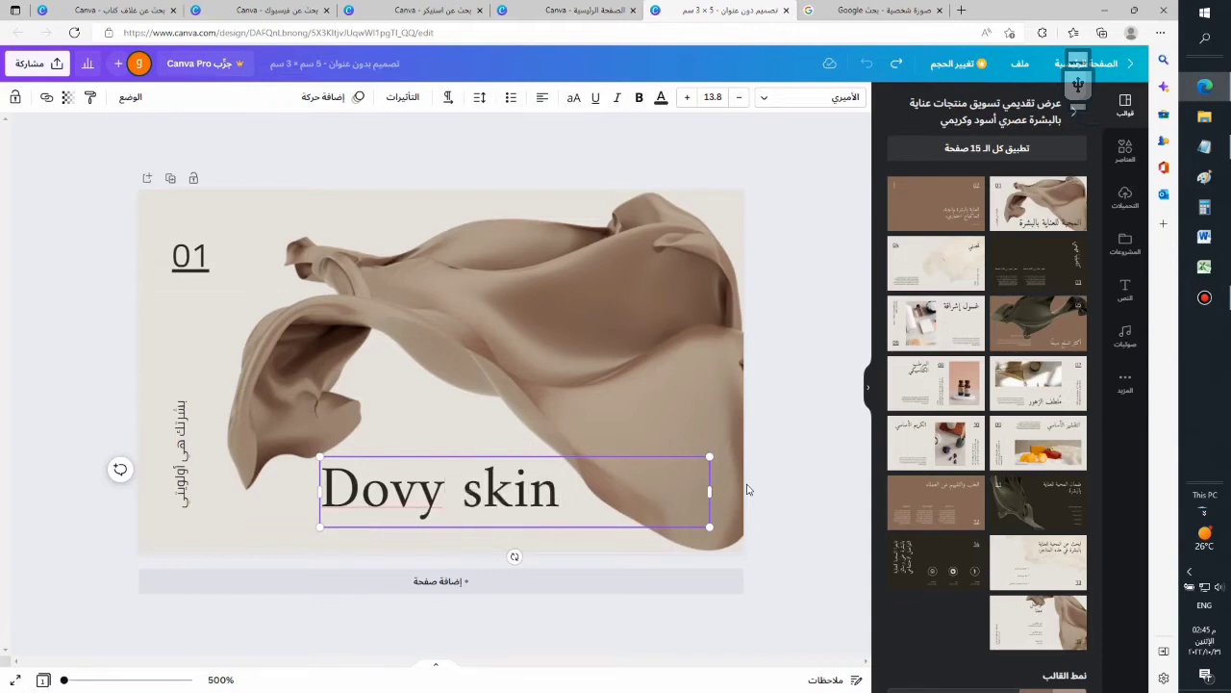
pyautogui.write(' care')
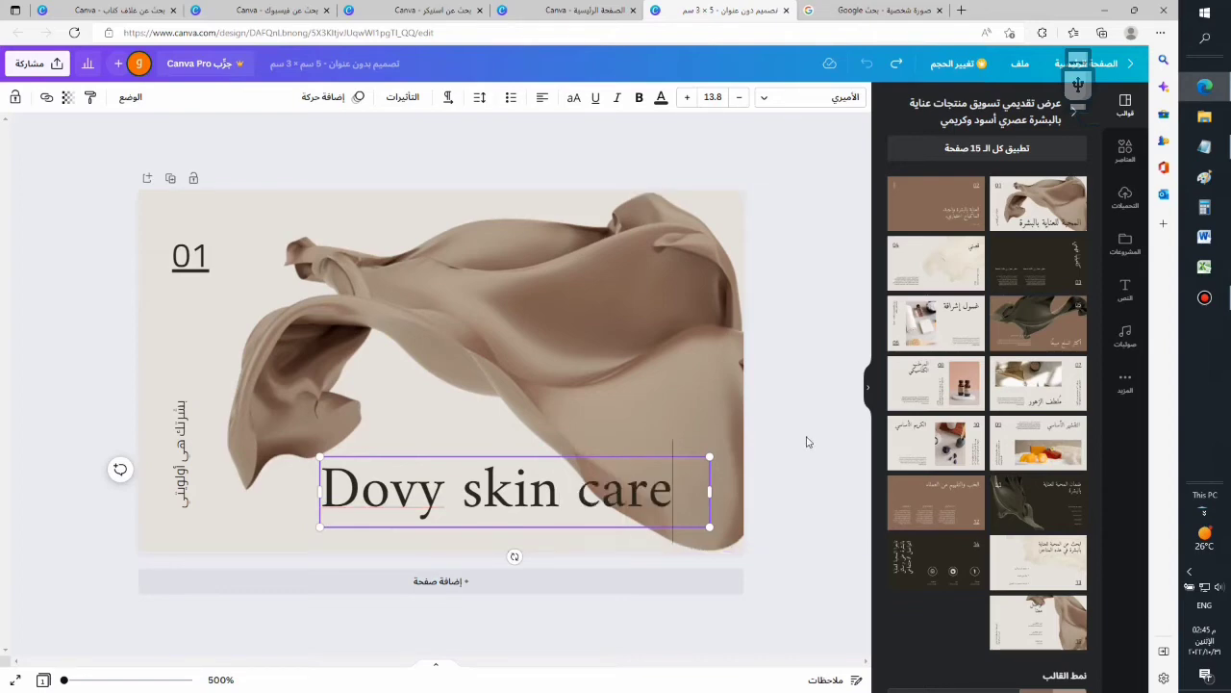
pyautogui.click(758, 164)
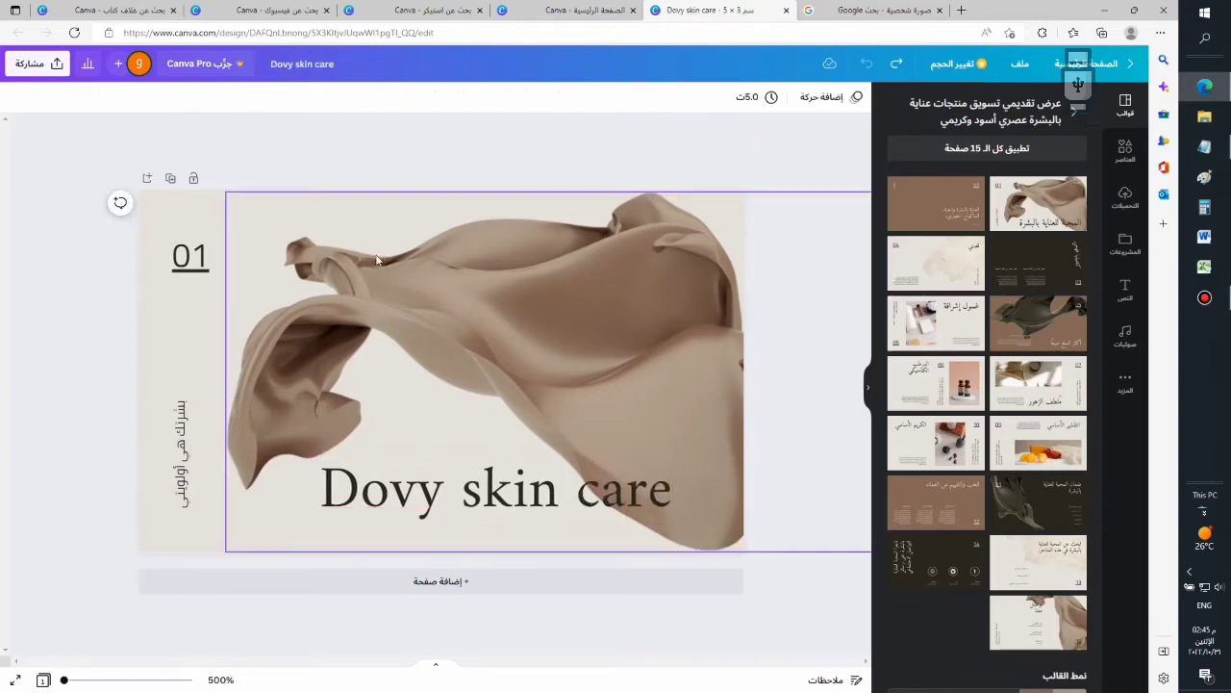
# Step: Delete the underlined "01" page number from the design
pyautogui.click(208, 262)
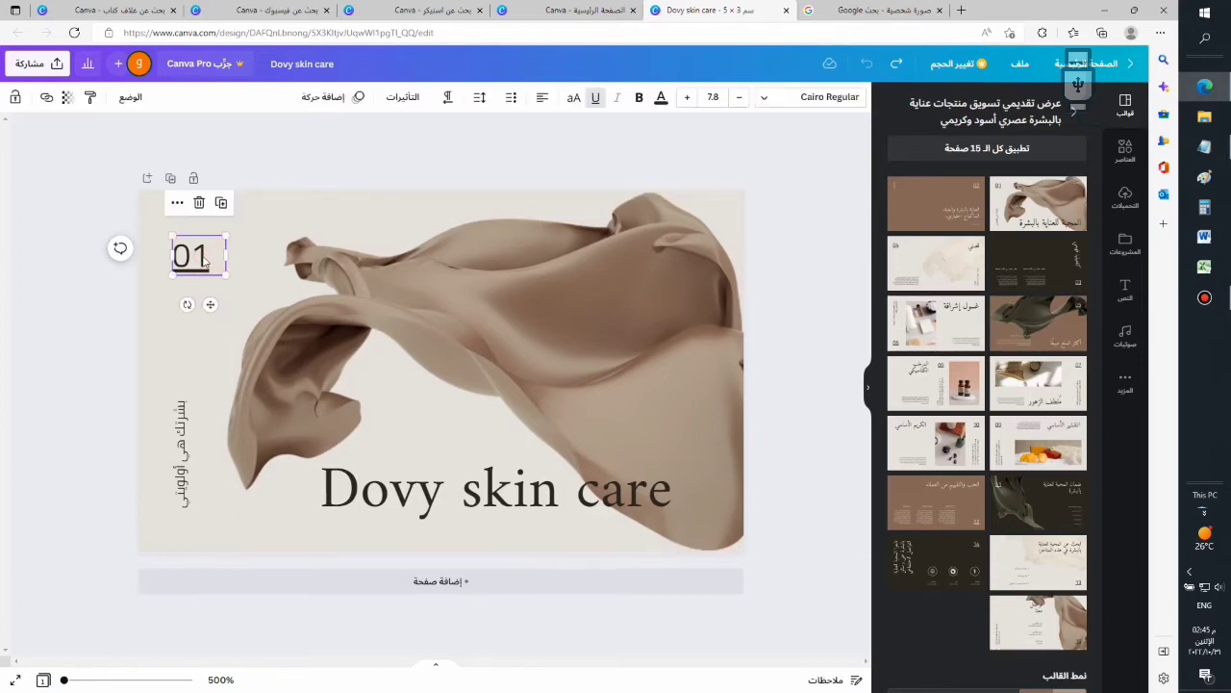
pyautogui.click(199, 202)
# Step: Replace the vertical tagline with "مرخص بوزارة الصحة تحت رقم 665258" and lengthen its text box so it fits on one line
pyautogui.click(183, 404)
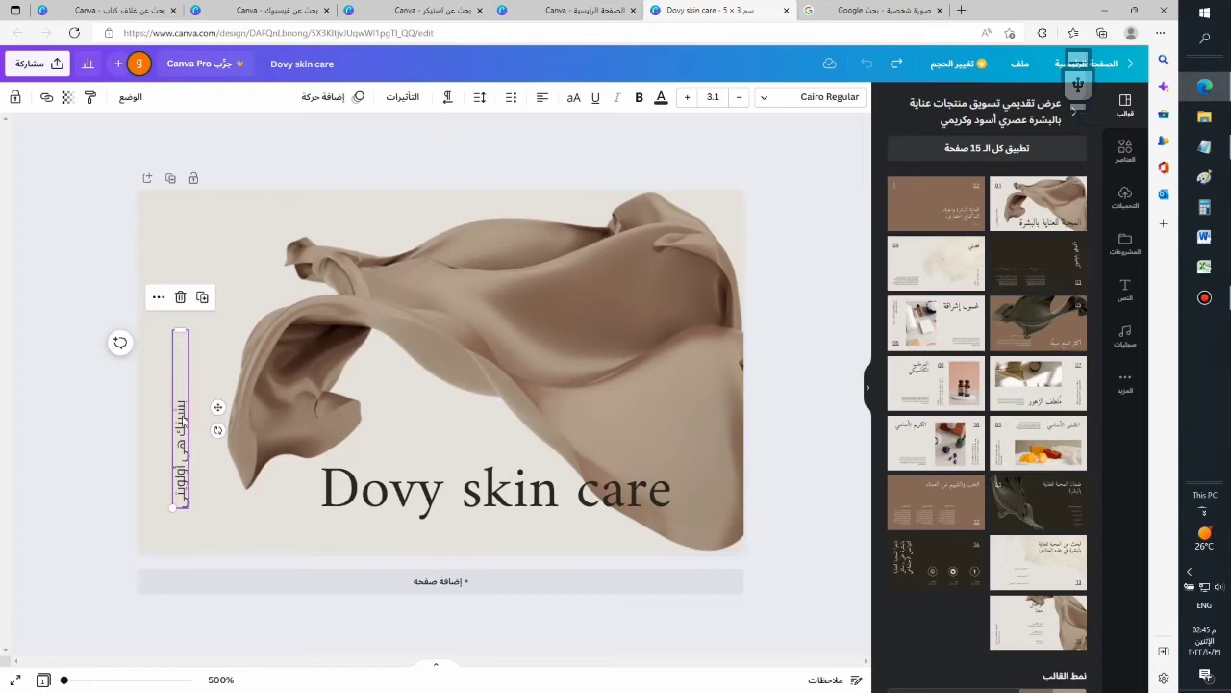
pyautogui.doubleClick(185, 419)
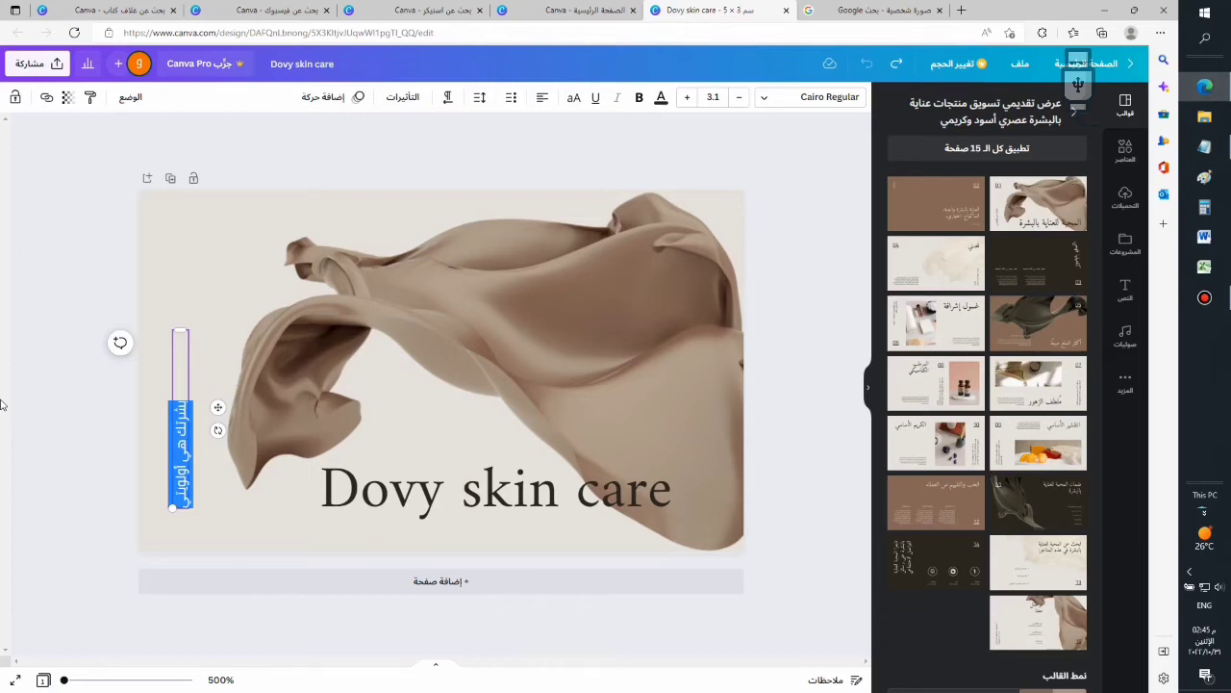
pyautogui.press('BackSpace')
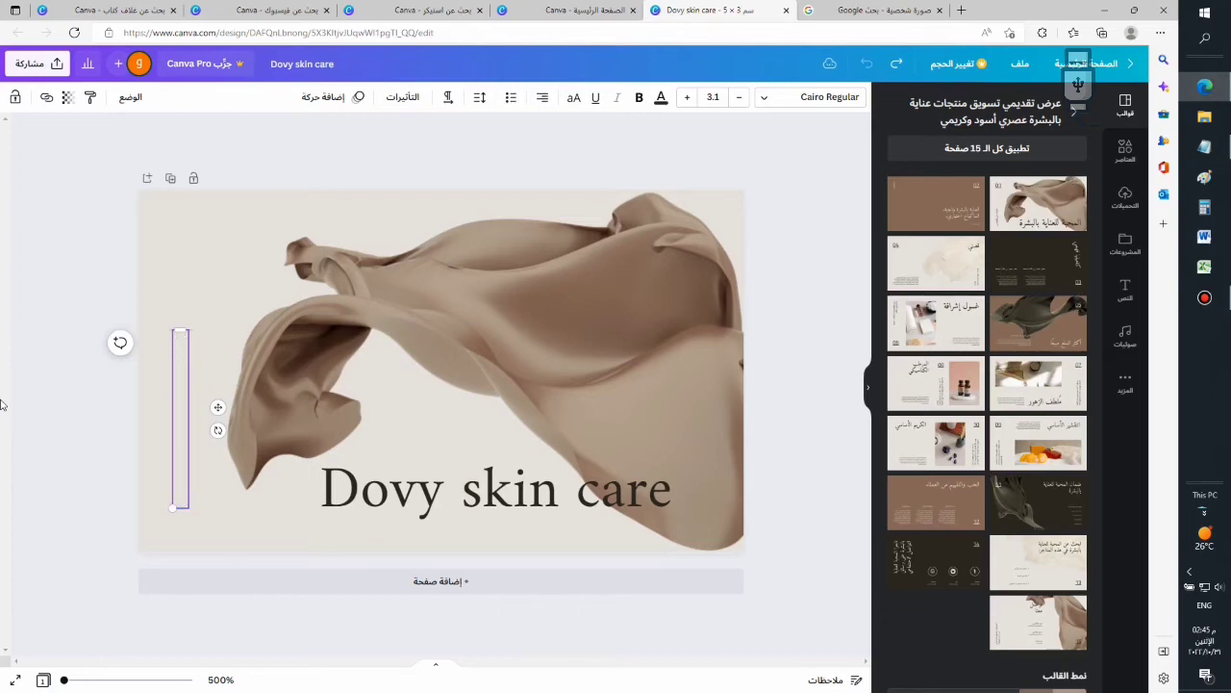
pyautogui.hotkey('ctrl', 'shift', '7')
pyautogui.write('العناية')
pyautogui.write('بوزارة ')
pyautogui.write('الصحة تحت')
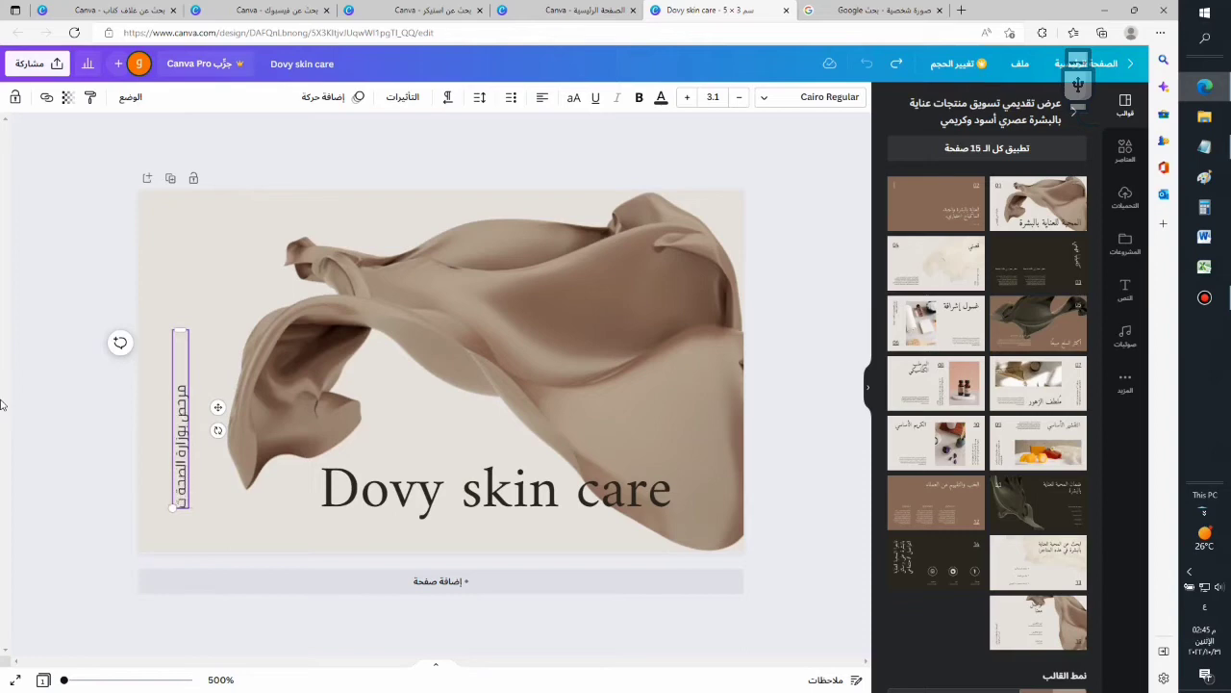
pyautogui.write(' رقم')
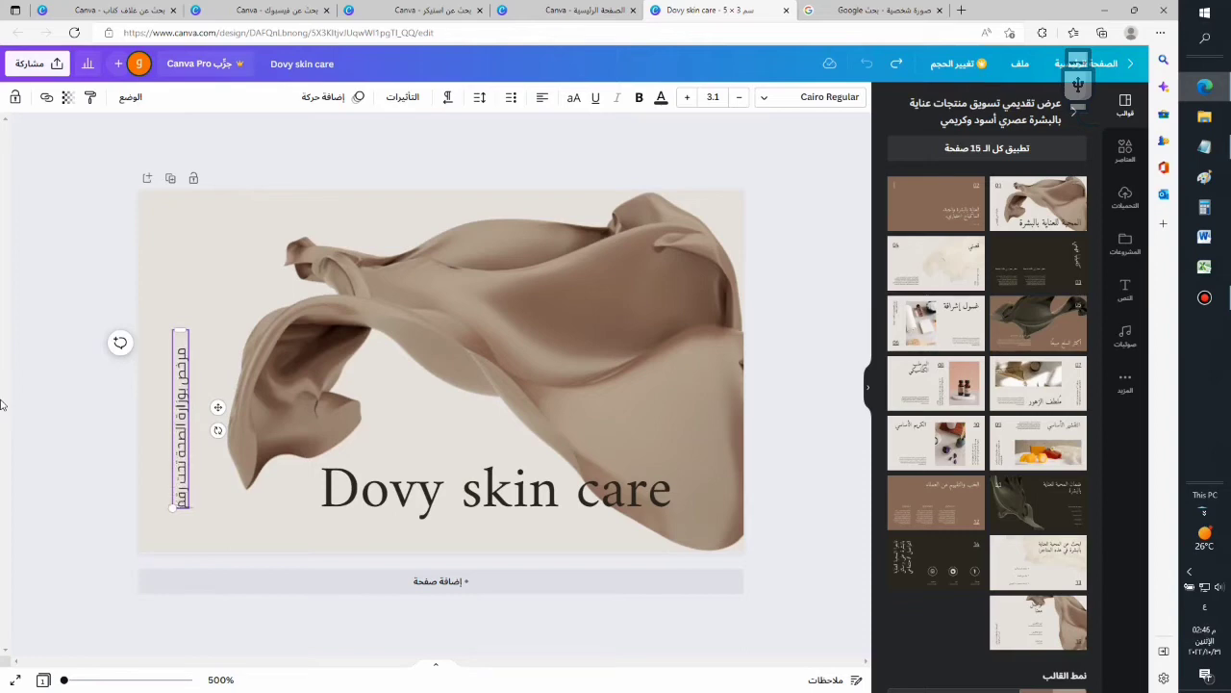
pyautogui.write(' 665258')
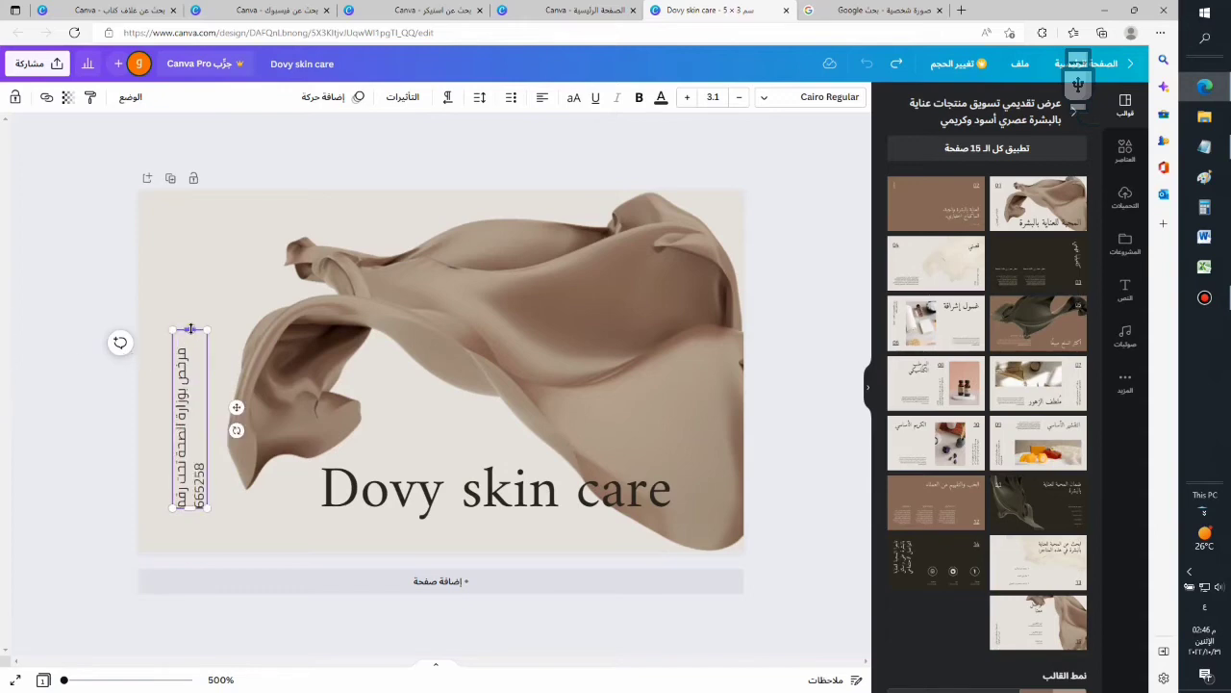
pyautogui.moveTo(190, 329); pyautogui.dragTo(193, 301)
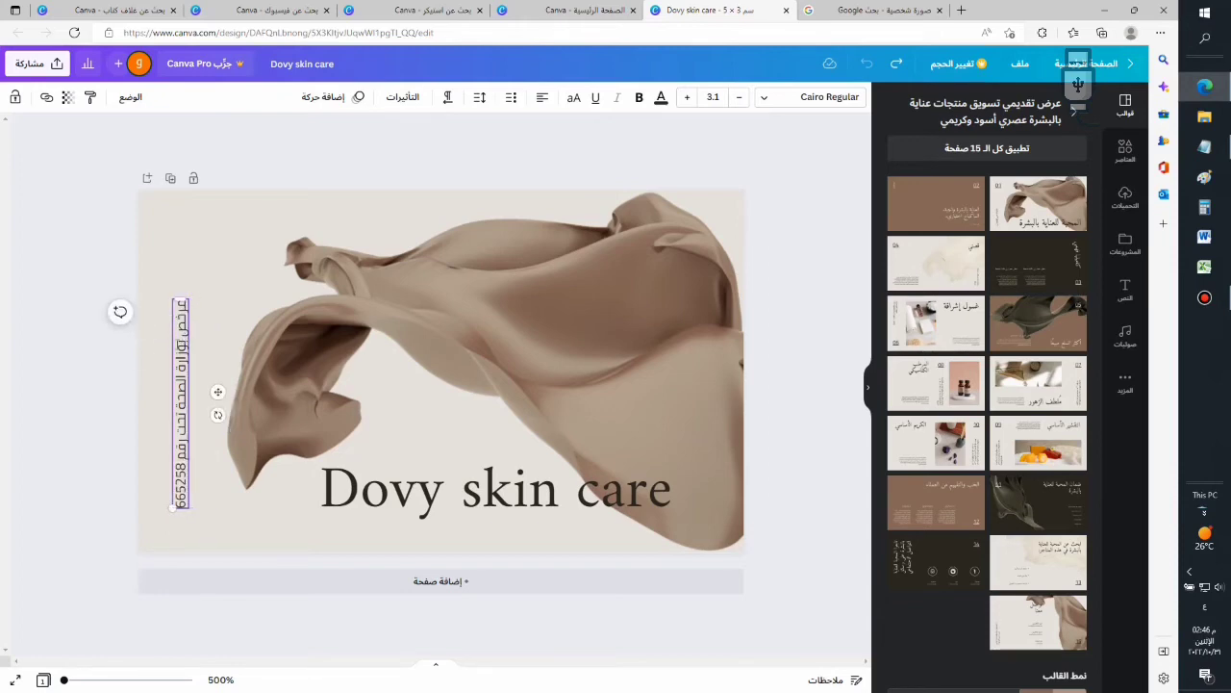
# Step: Move the vertical licence line slightly up and toward the label's left edge, and place a duplicate parallel to it on its right
pyautogui.click(91, 389)
pyautogui.click(181, 362)
pyautogui.moveTo(180, 363); pyautogui.dragTo(174, 335)
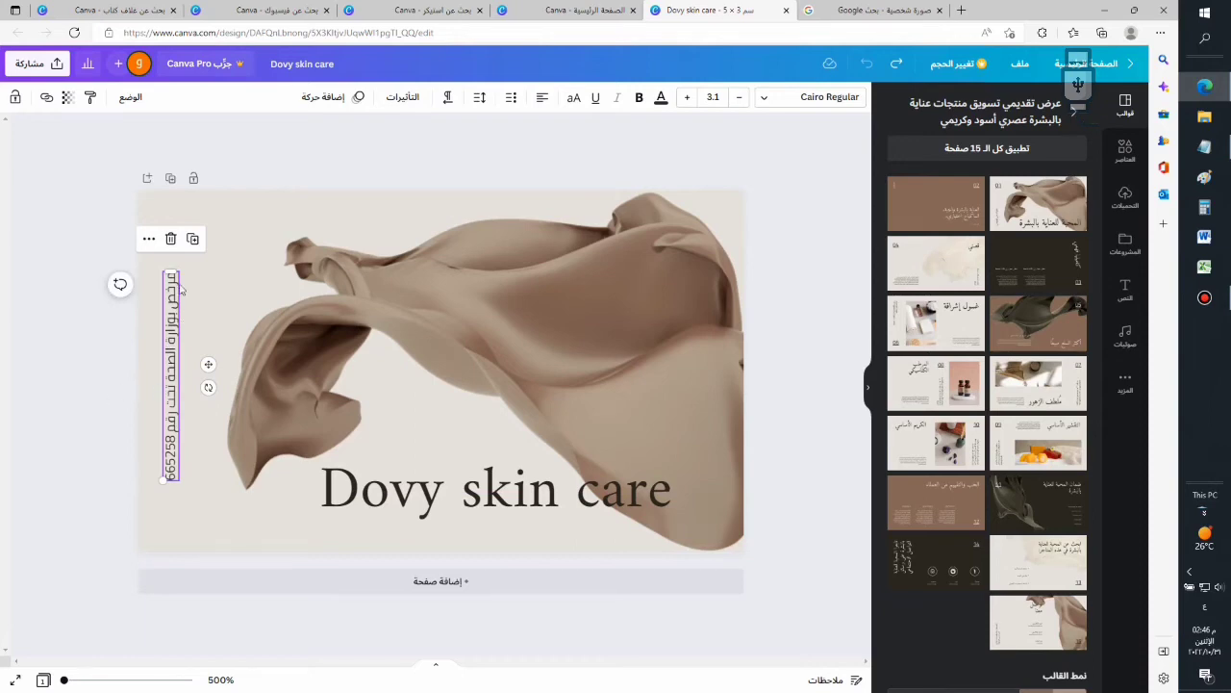
pyautogui.click(192, 238)
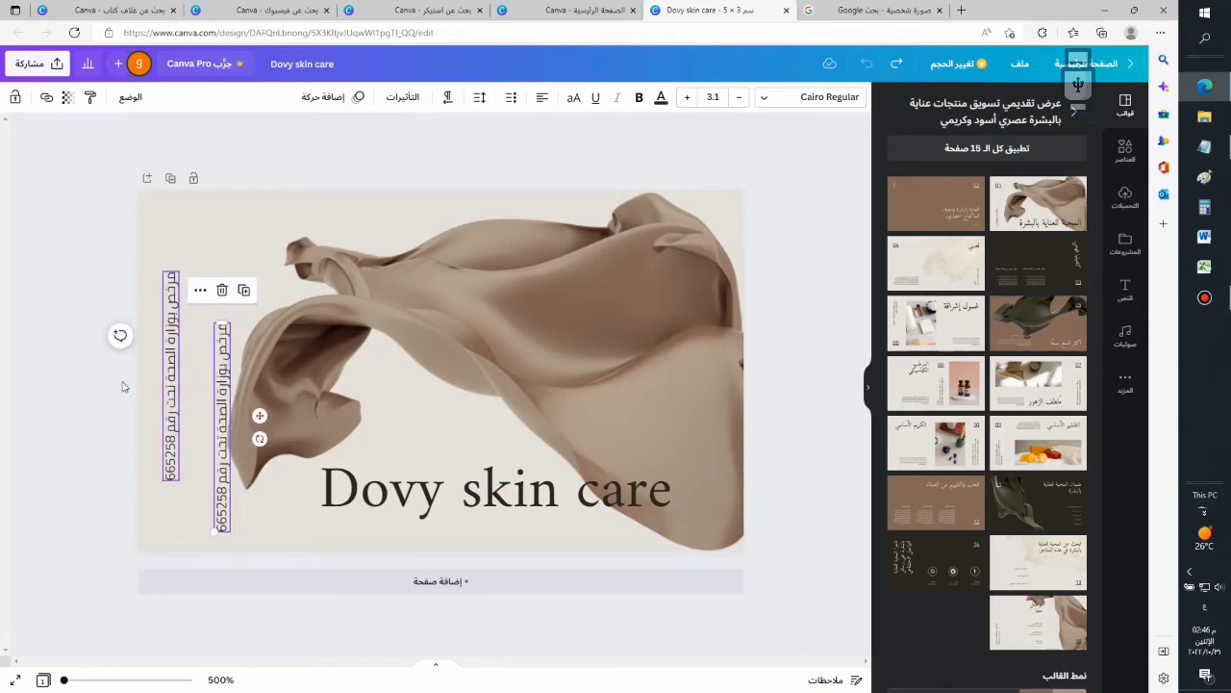
pyautogui.moveTo(225, 389); pyautogui.dragTo(200, 349)
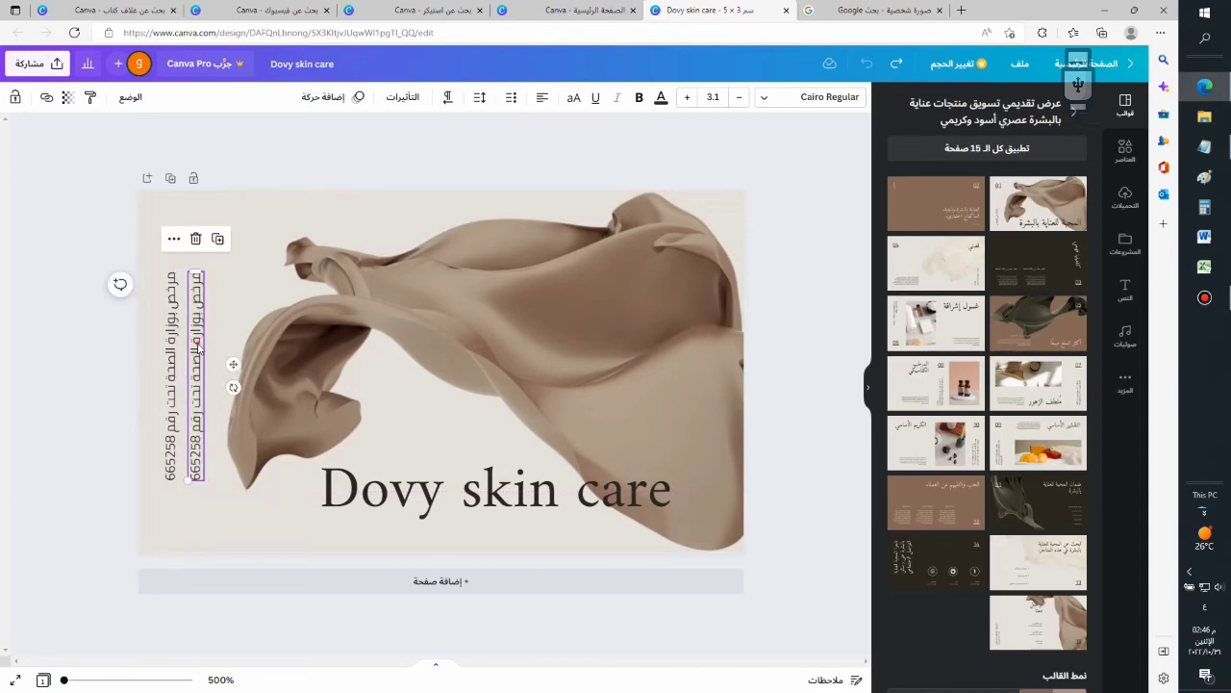
# Step: Replace the duplicated vertical line's text with "Exp Date:" and left-align it
pyautogui.doubleClick(198, 347)
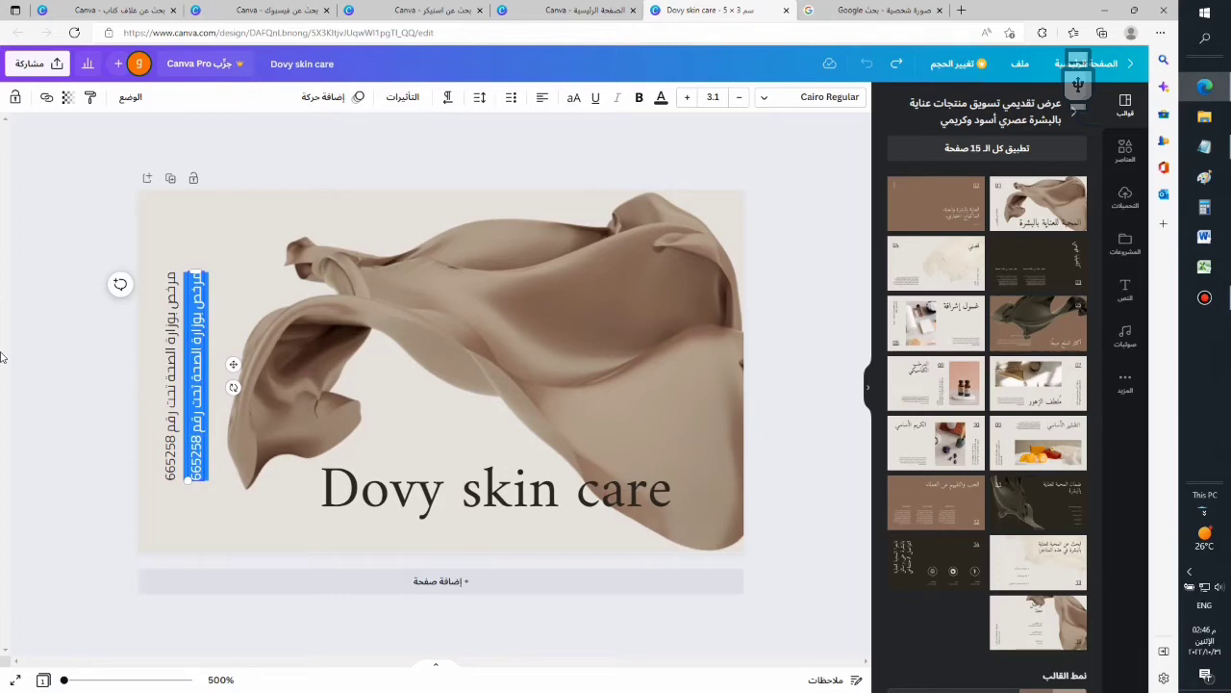
pyautogui.press('BackSpace')
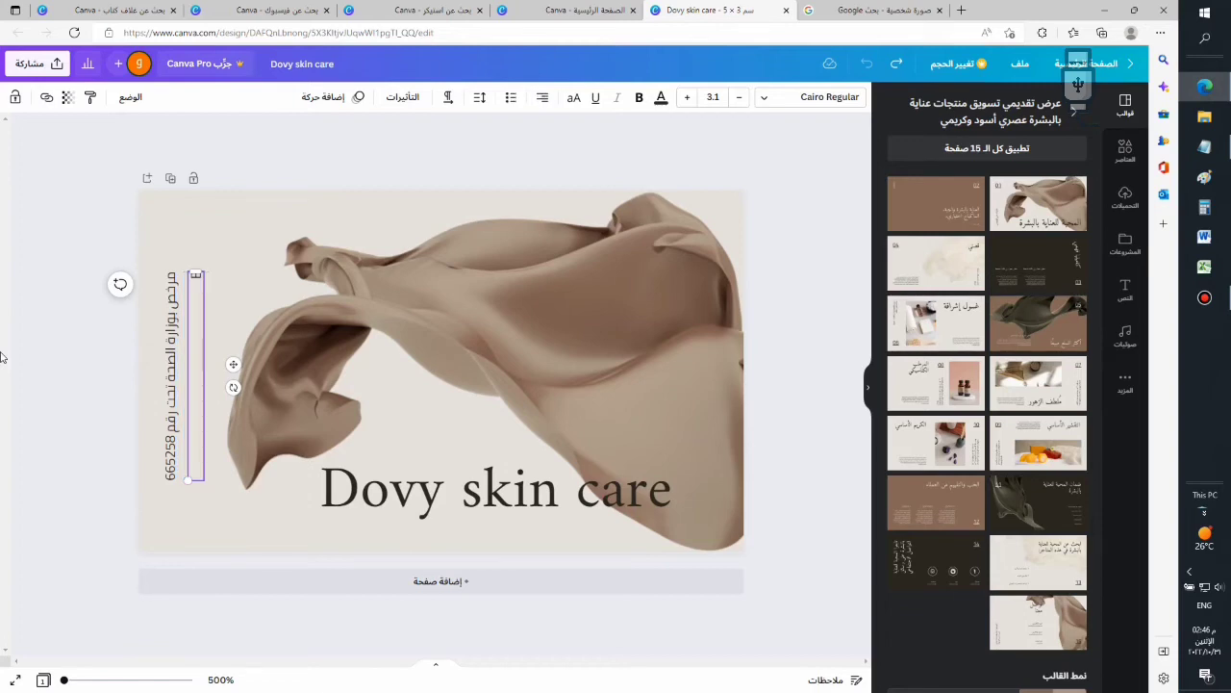
pyautogui.write('Exp Date:')
pyautogui.click(543, 98)
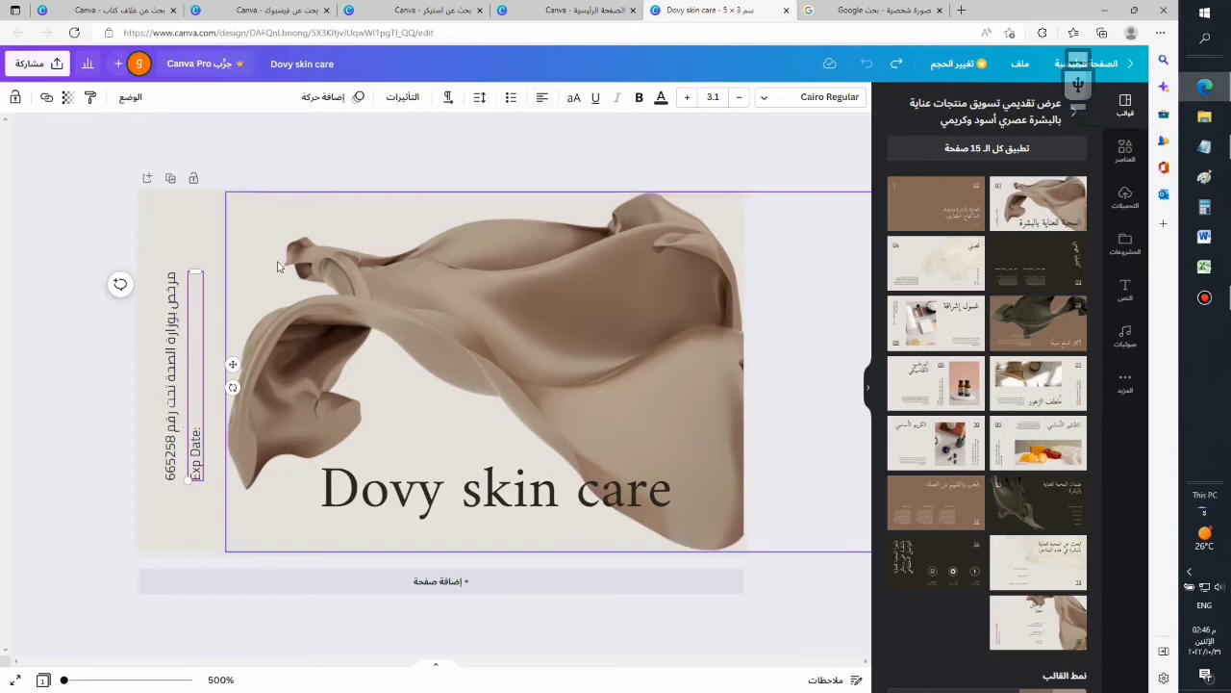
pyautogui.click(55, 357)
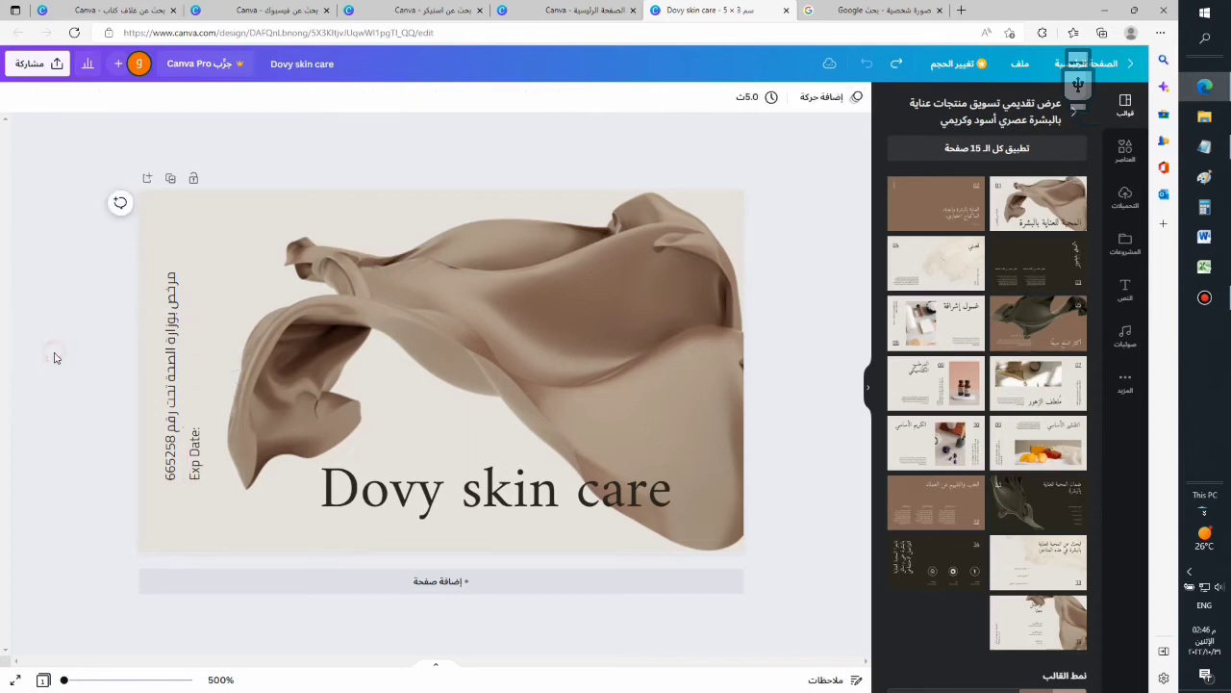
# Step: Change the "Dovy skin care" title's font to Adam Script Heavy and widen its text box so it fits on one line
pyautogui.click(494, 513)
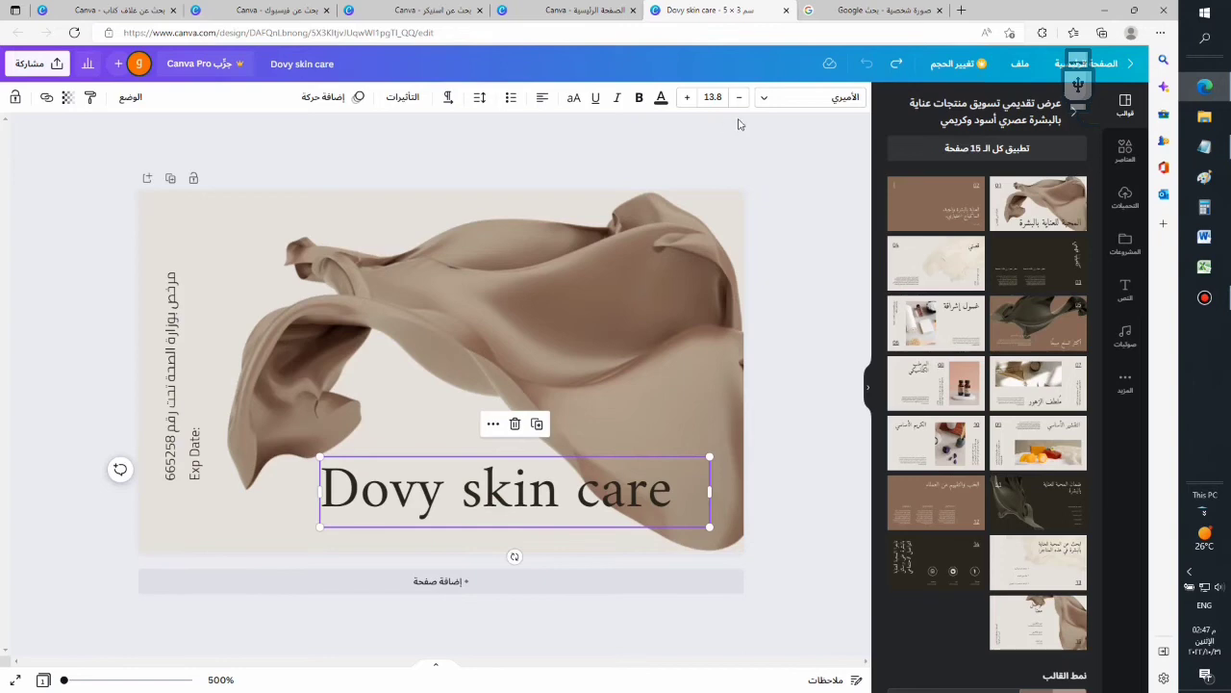
pyautogui.click(767, 102)
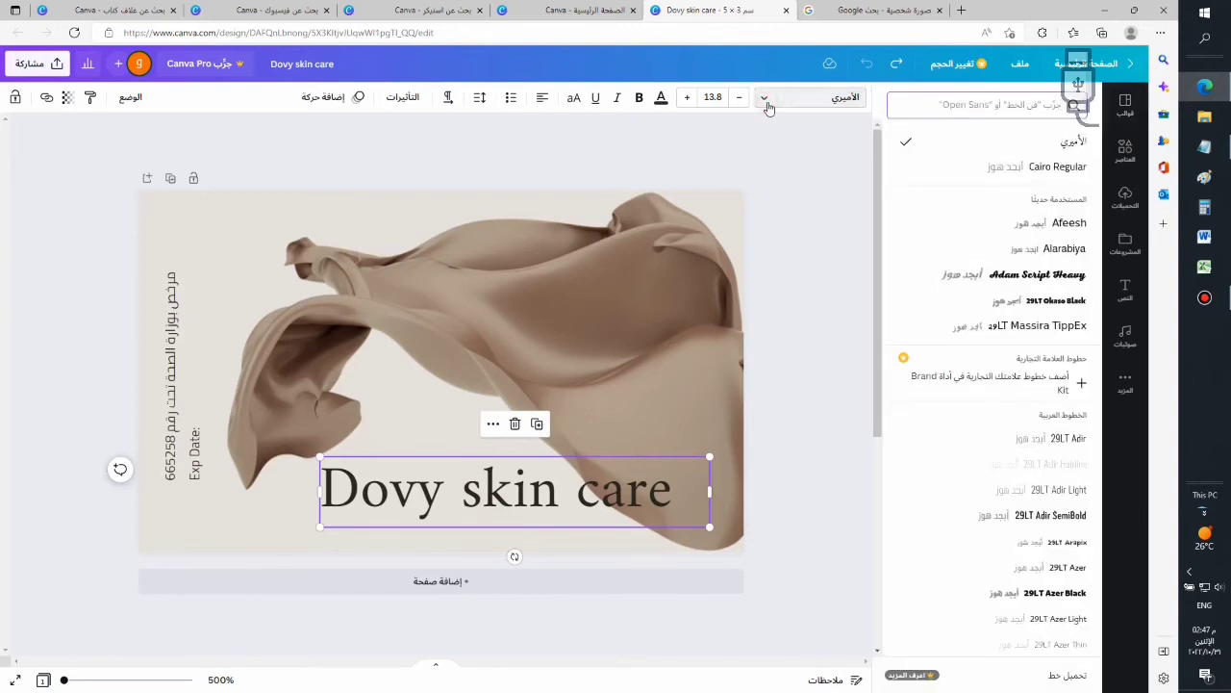
pyautogui.click(1027, 277)
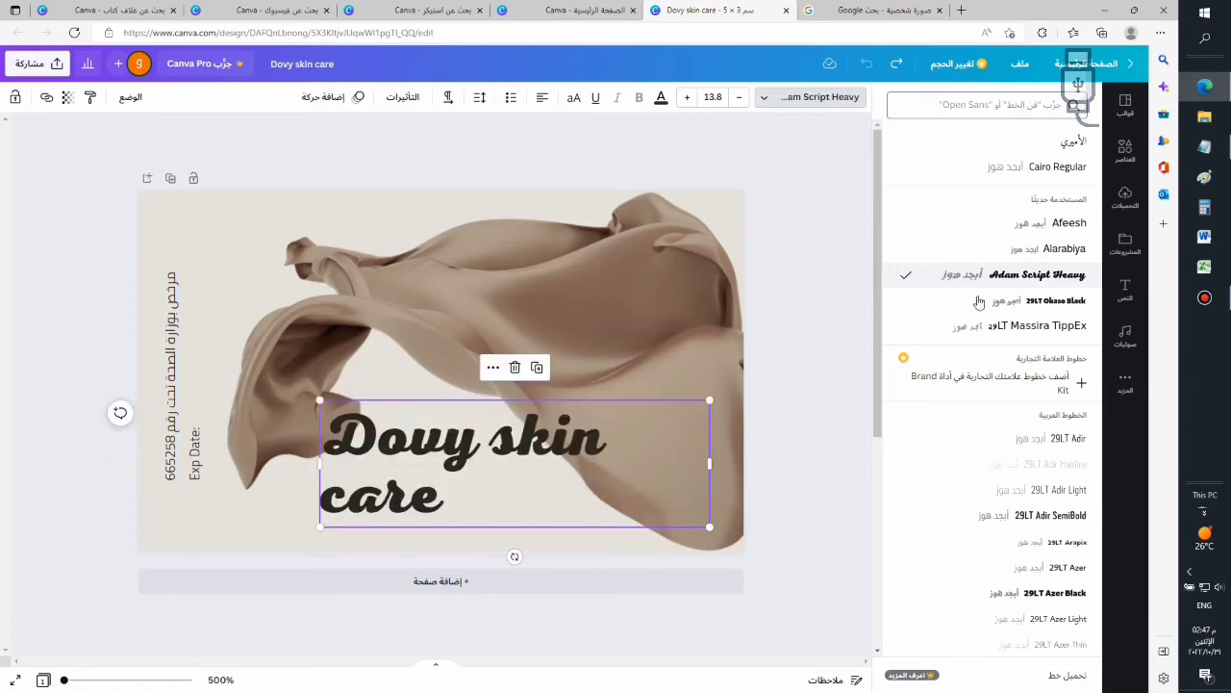
pyautogui.moveTo(710, 462); pyautogui.dragTo(736, 463)
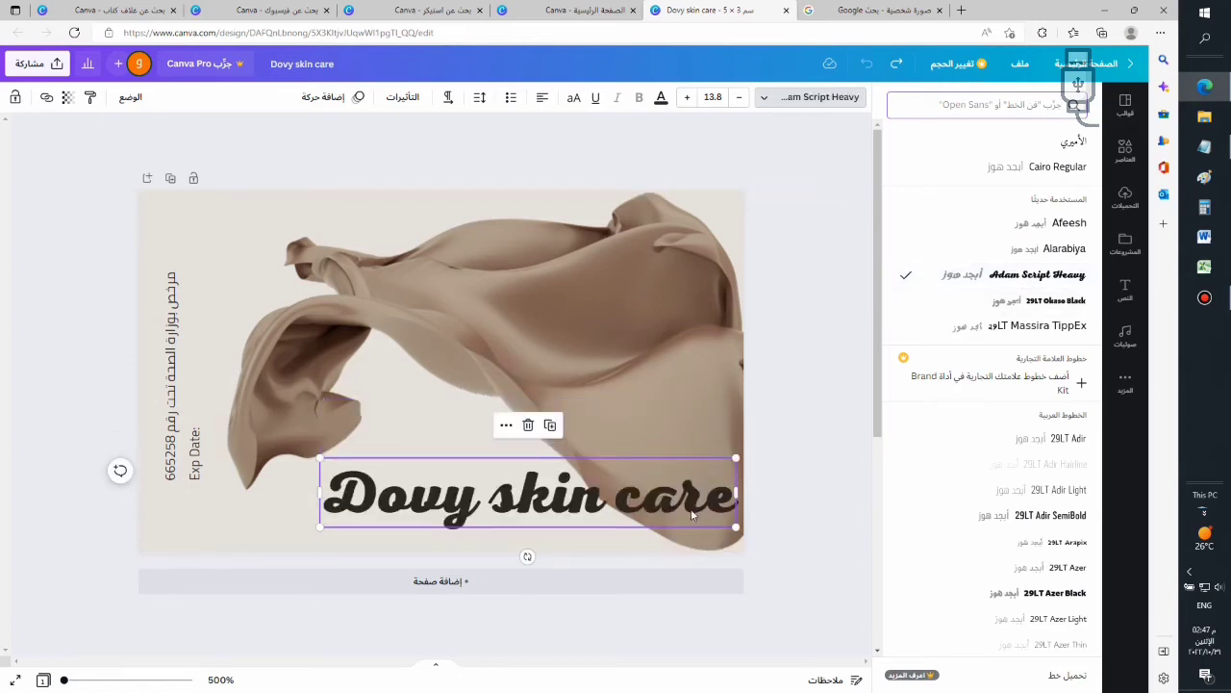
# Step: Move the title down and toward the label's left side, aligning its left edge with the "Exp Date:" line
pyautogui.moveTo(692, 515); pyautogui.dragTo(556, 520)
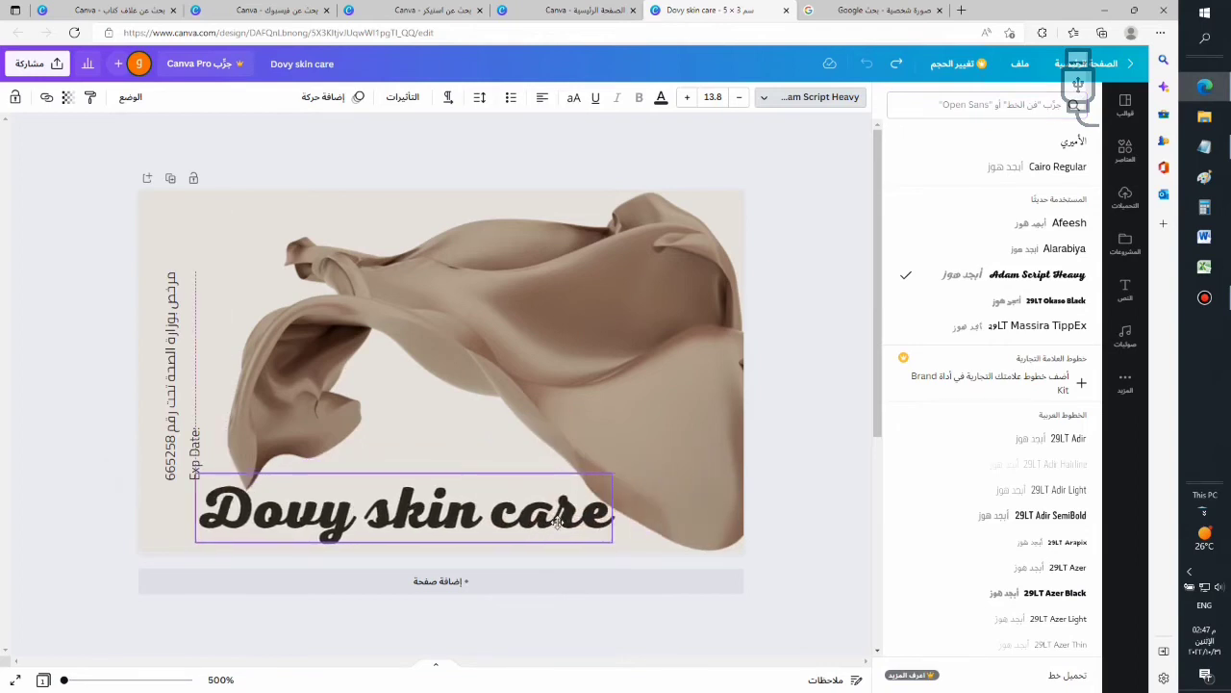
pyautogui.moveTo(556, 521); pyautogui.dragTo(556, 520)
pyautogui.click(792, 279)
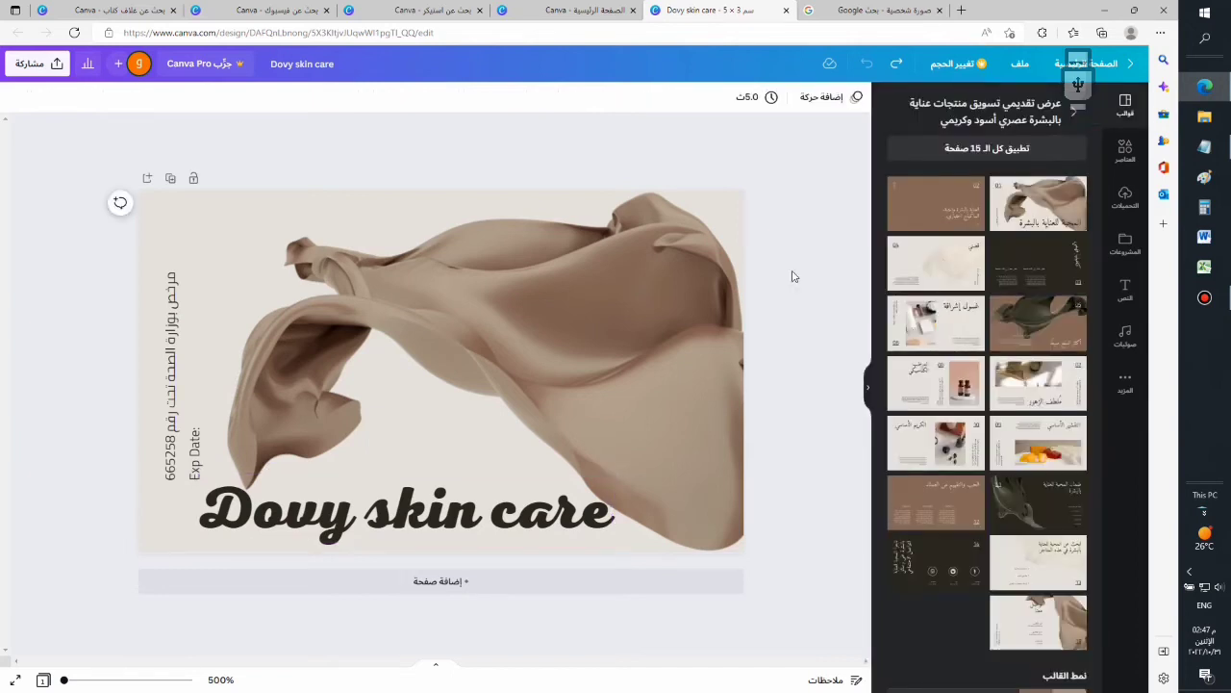
# Step: Search the elements library for "skin care"
pyautogui.click(1126, 152)
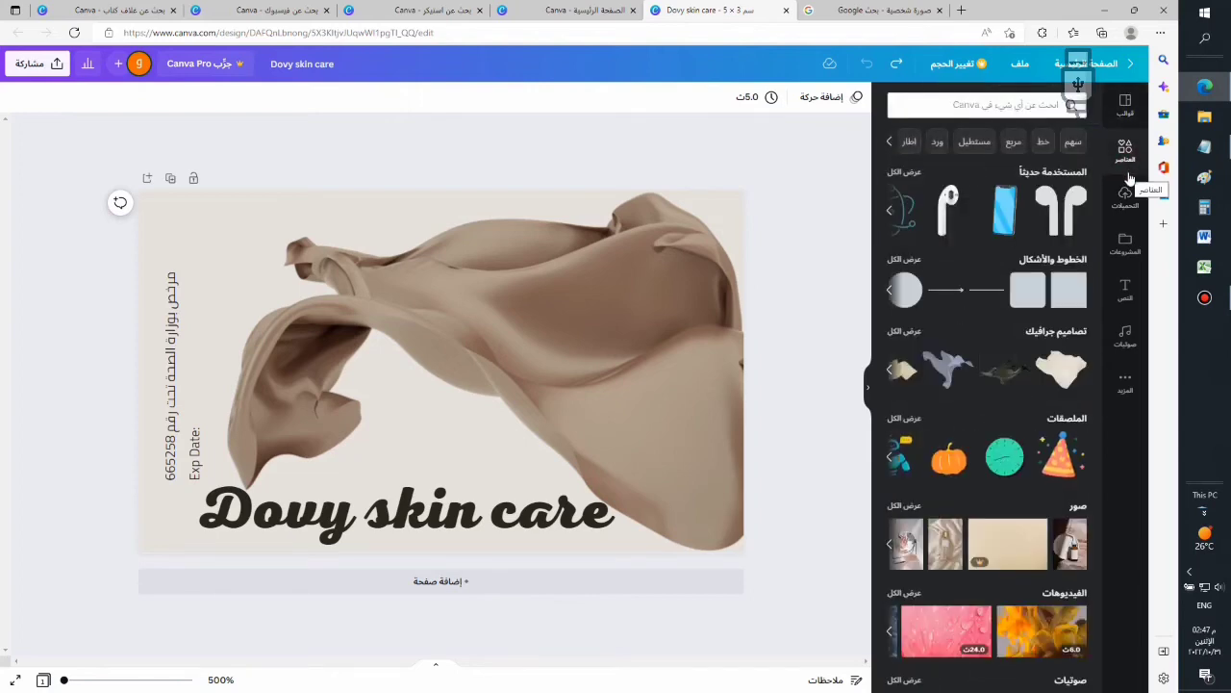
pyautogui.click(1027, 108)
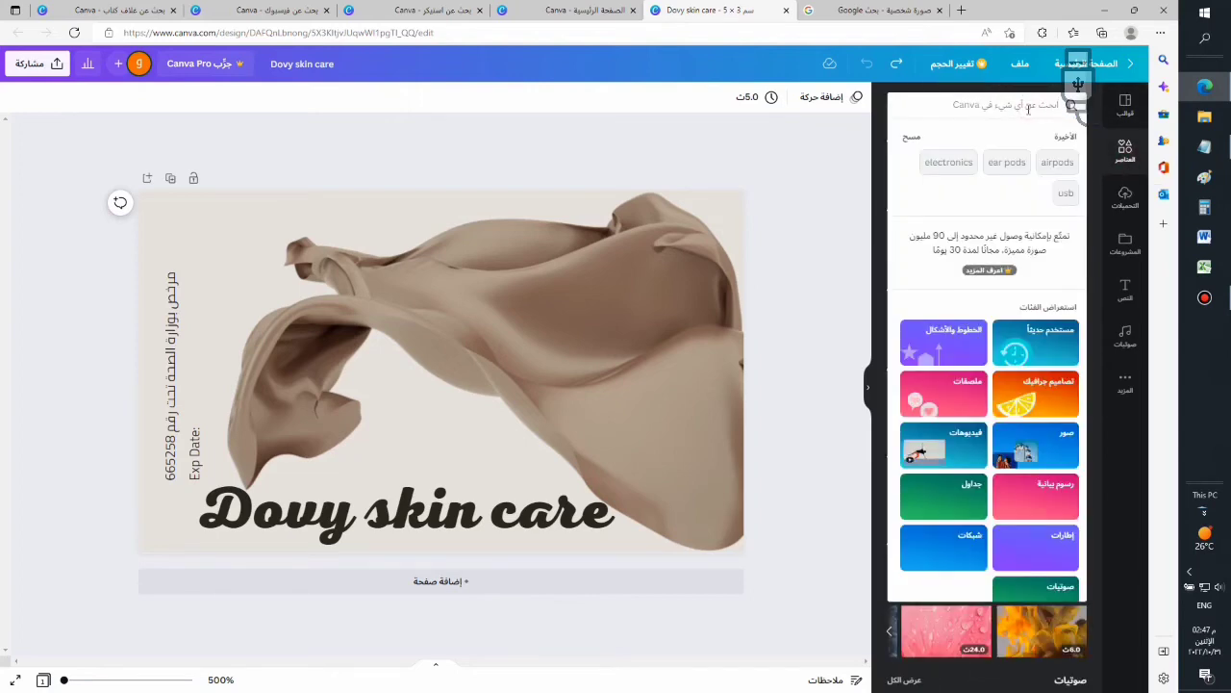
pyautogui.write('skin')
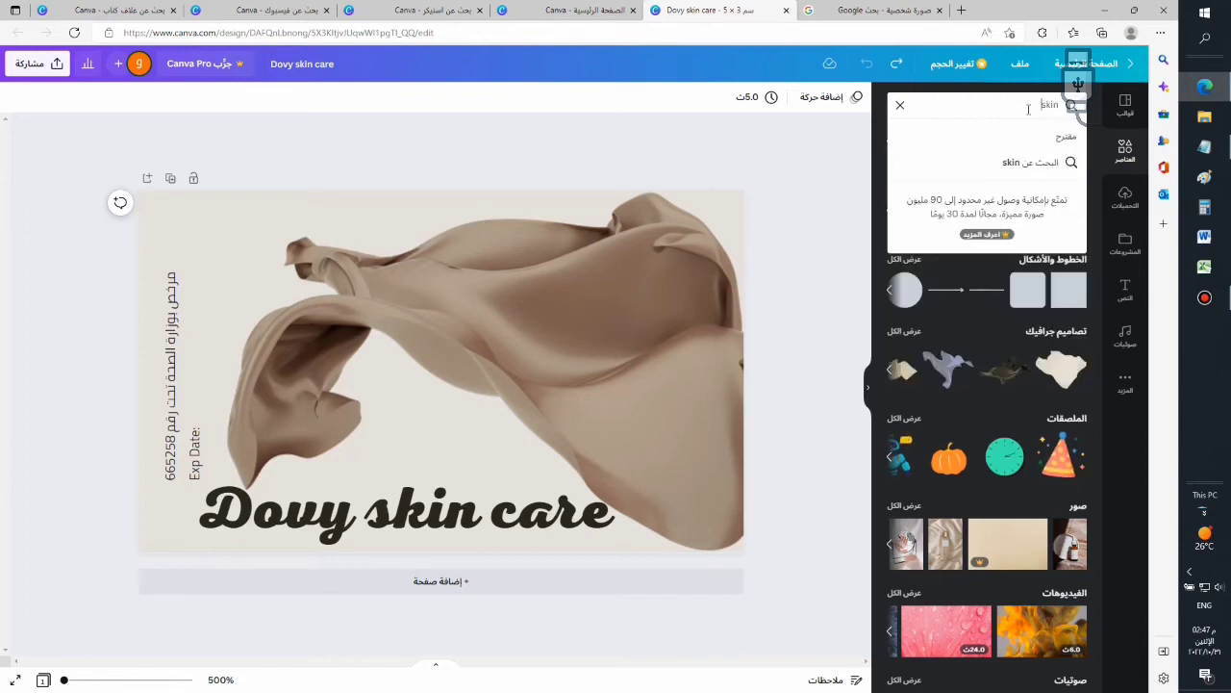
pyautogui.write(' care')
pyautogui.press('Return')
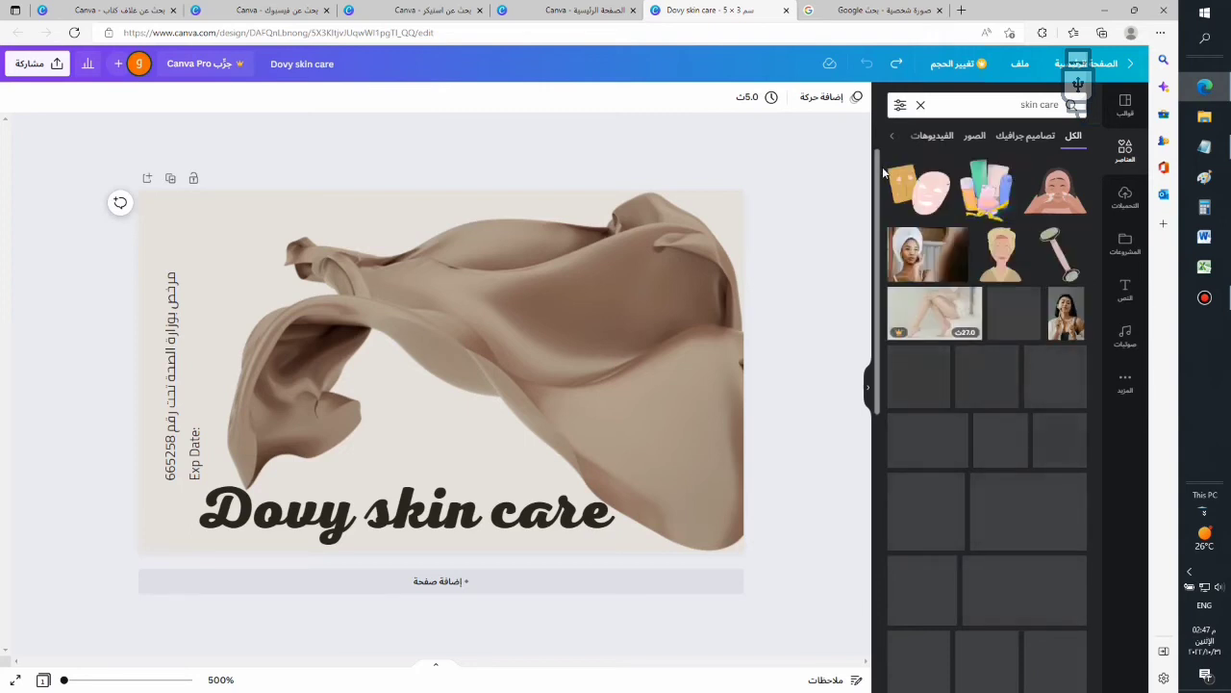
# Step: Add the illustration of a woman washing her face, with a red headband and green leaves, to the label
pyautogui.scroll(-3, 1008, 321)
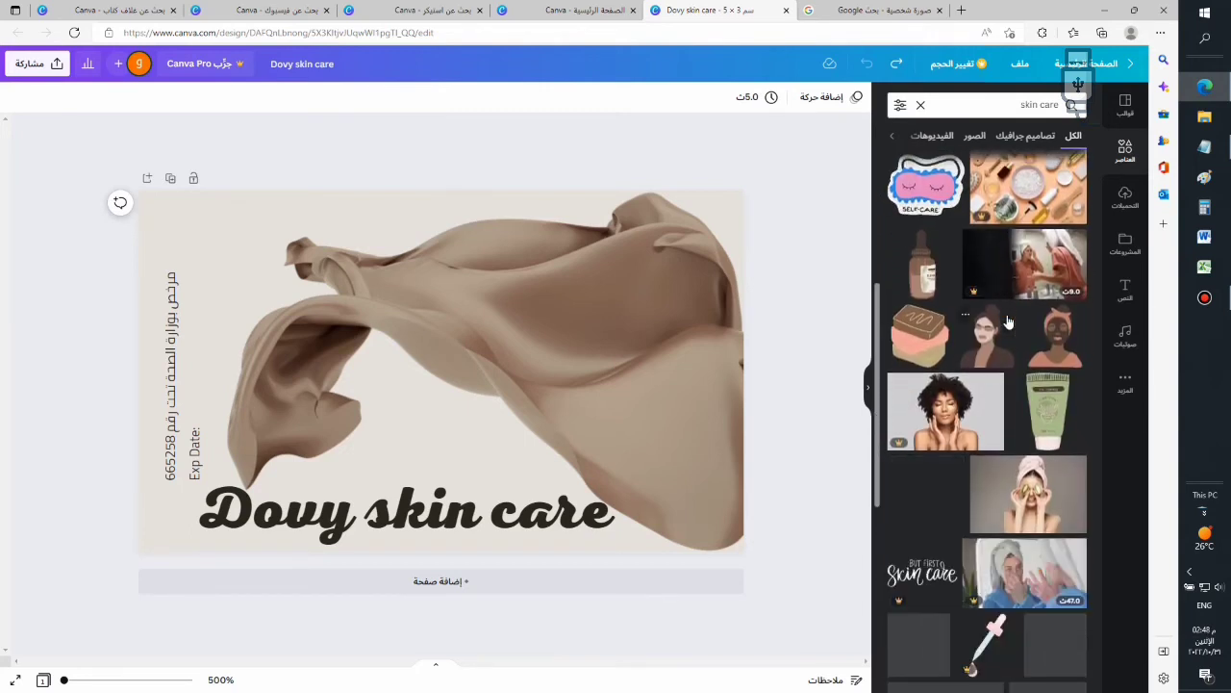
pyautogui.scroll(-1, 1008, 322)
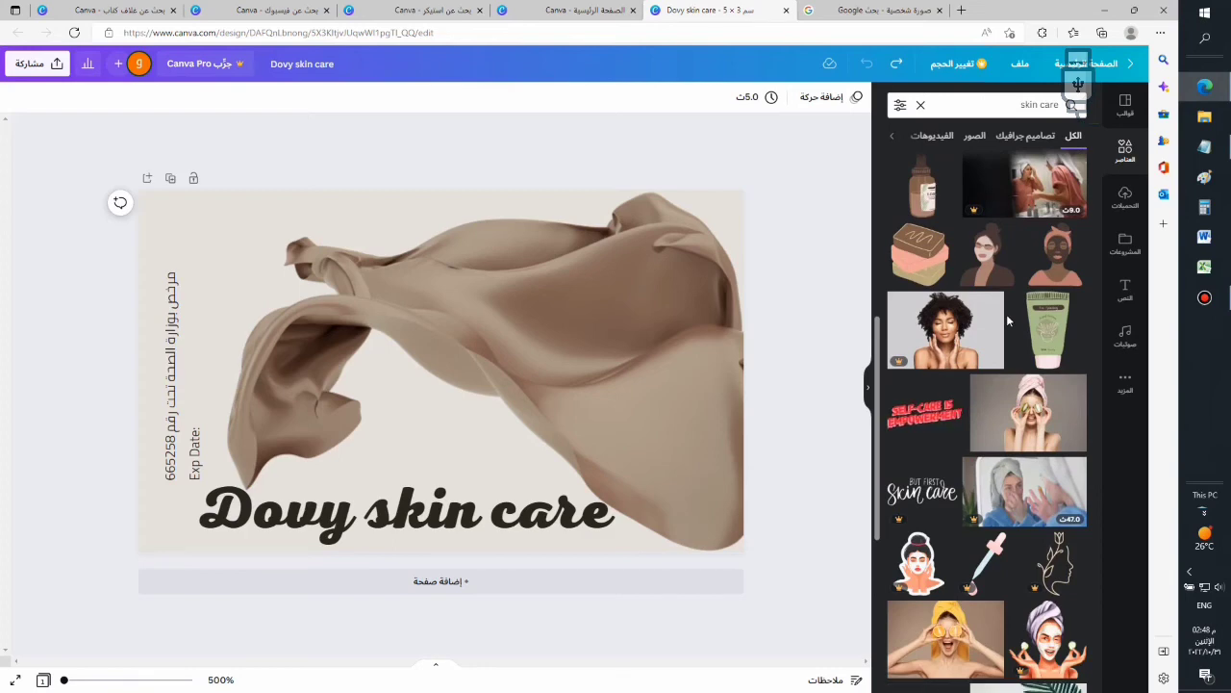
pyautogui.scroll(-1, 1008, 320)
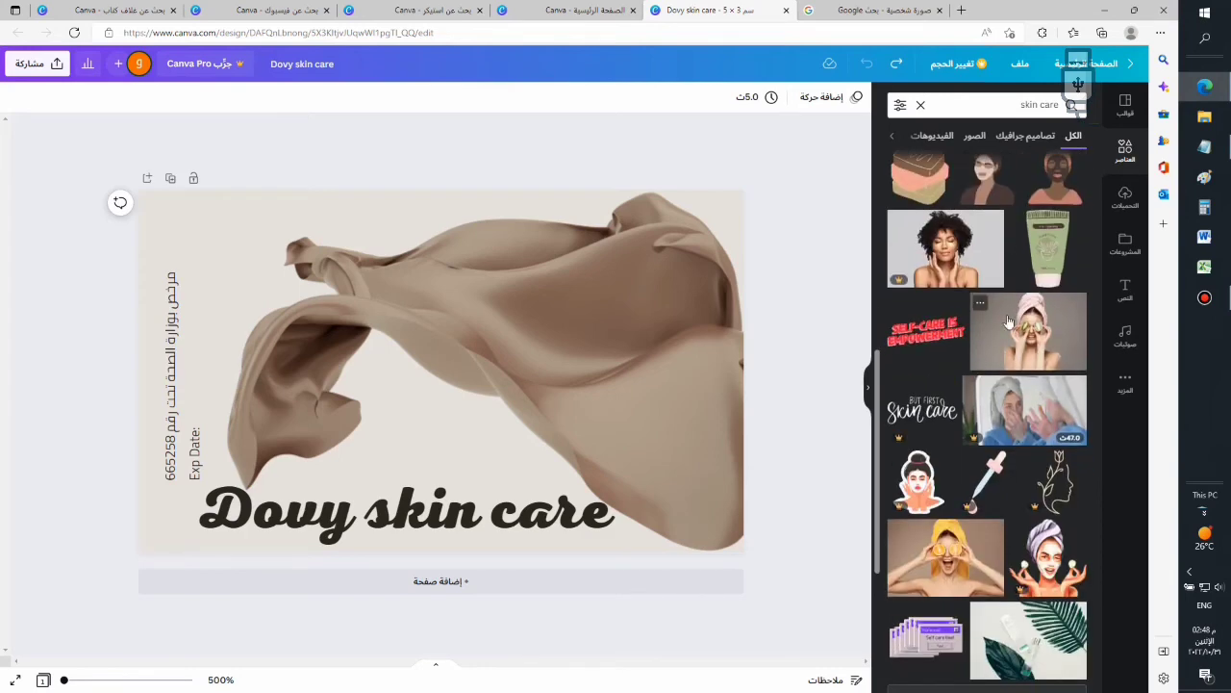
pyautogui.scroll(-3, 1008, 322)
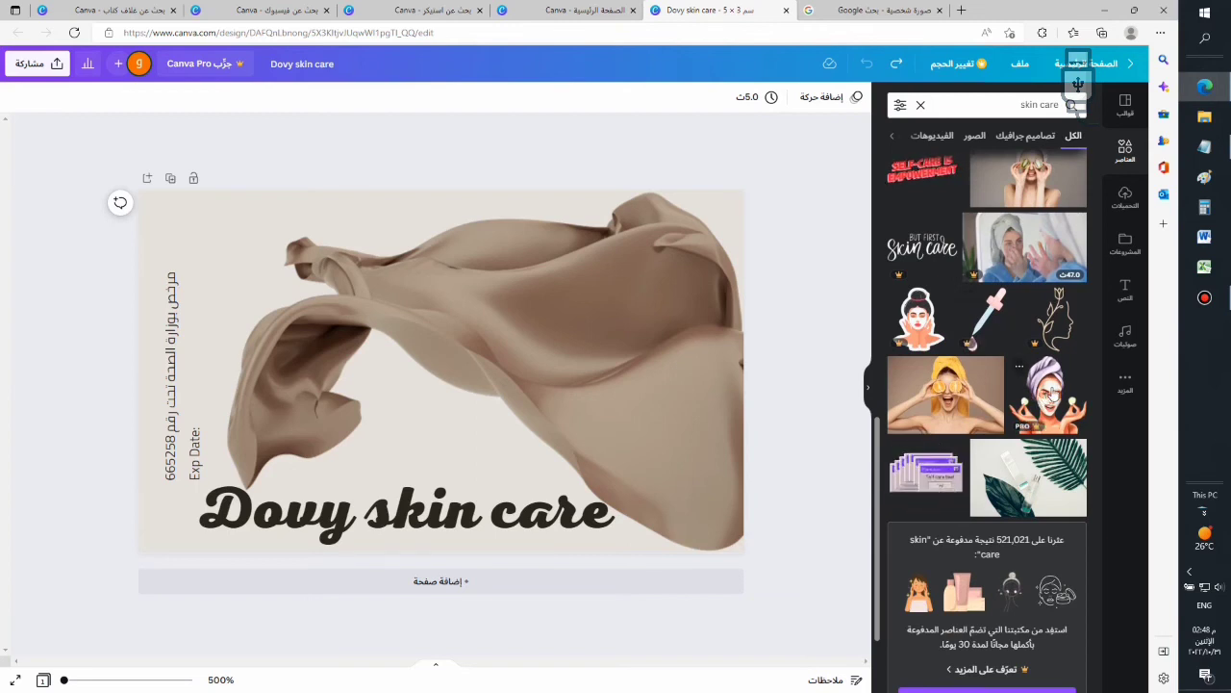
pyautogui.scroll(-5, 1049, 393)
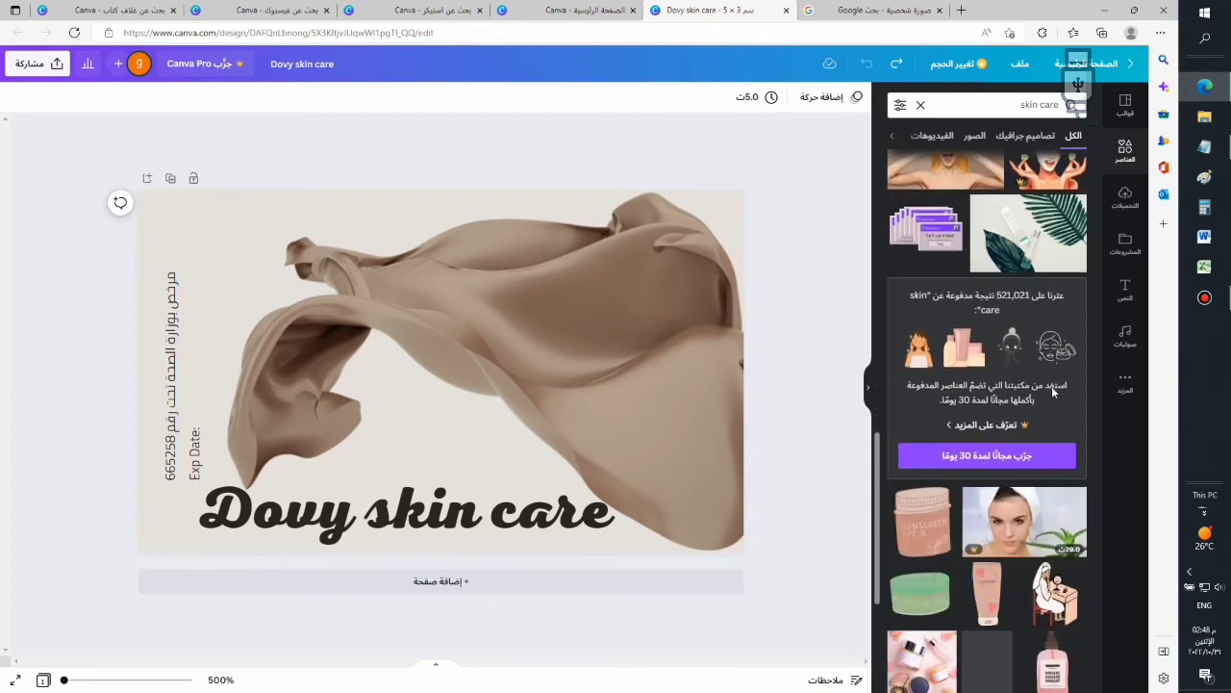
pyautogui.scroll(-3, 1051, 385)
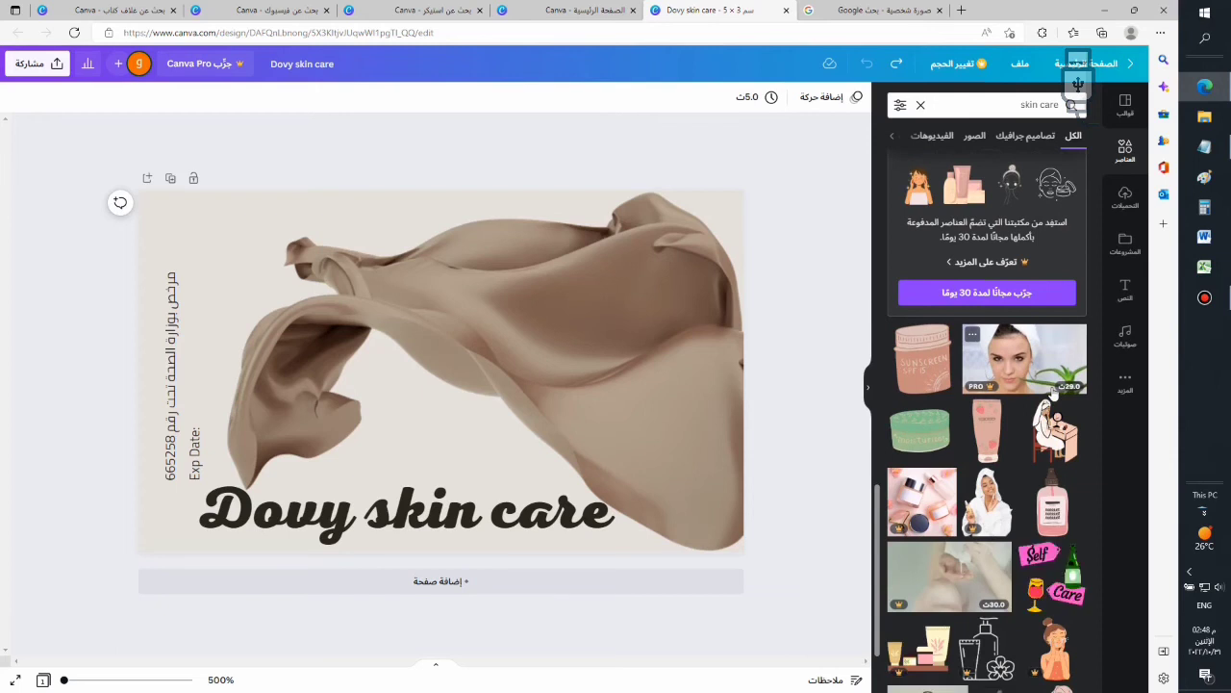
pyautogui.scroll(-2, 1051, 393)
pyautogui.scroll(-5, 952, 383)
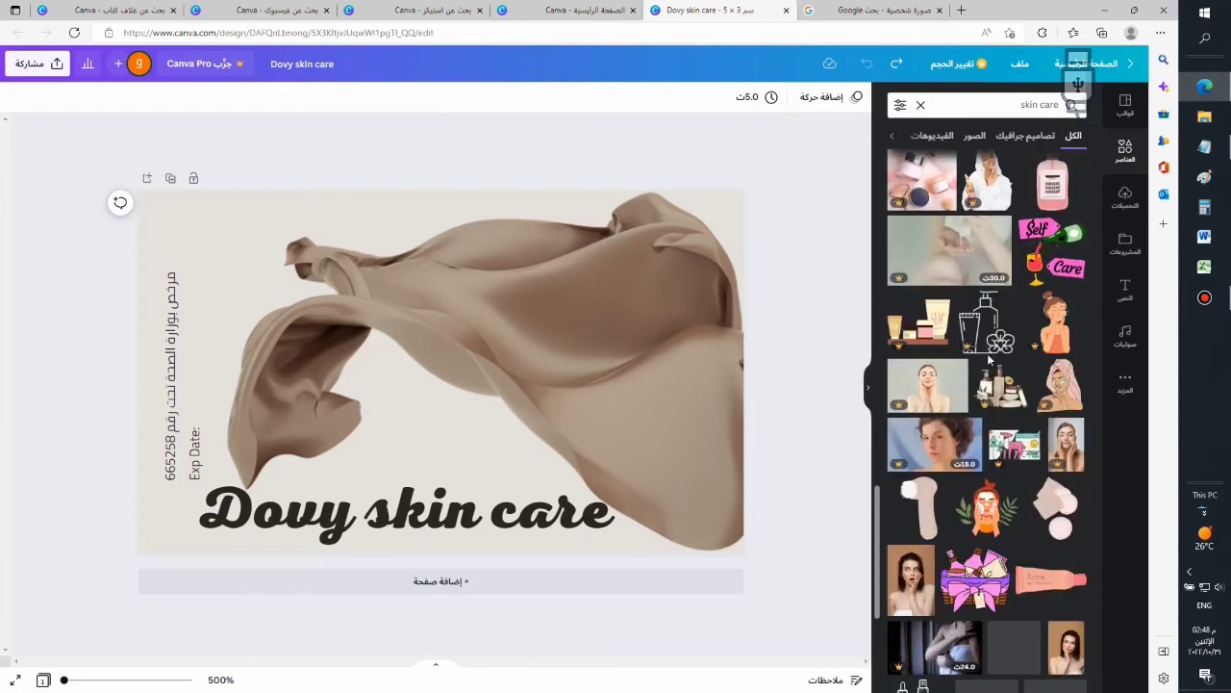
pyautogui.click(991, 513)
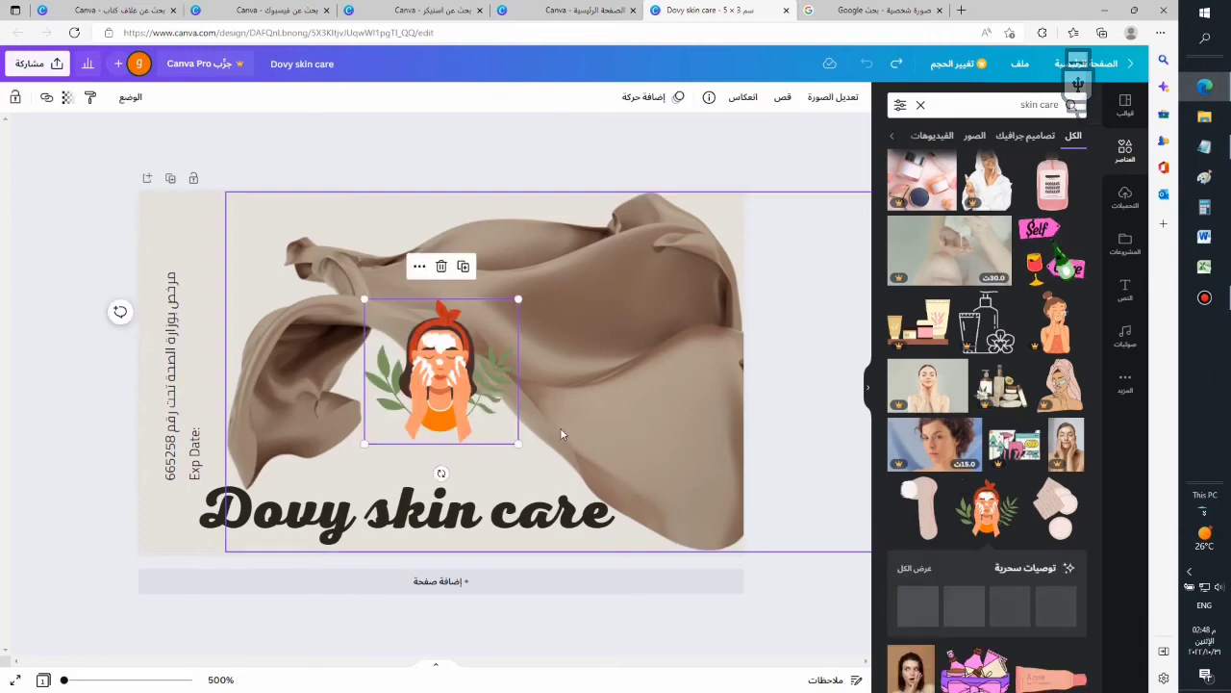
pyautogui.click(453, 166)
pyautogui.click(446, 360)
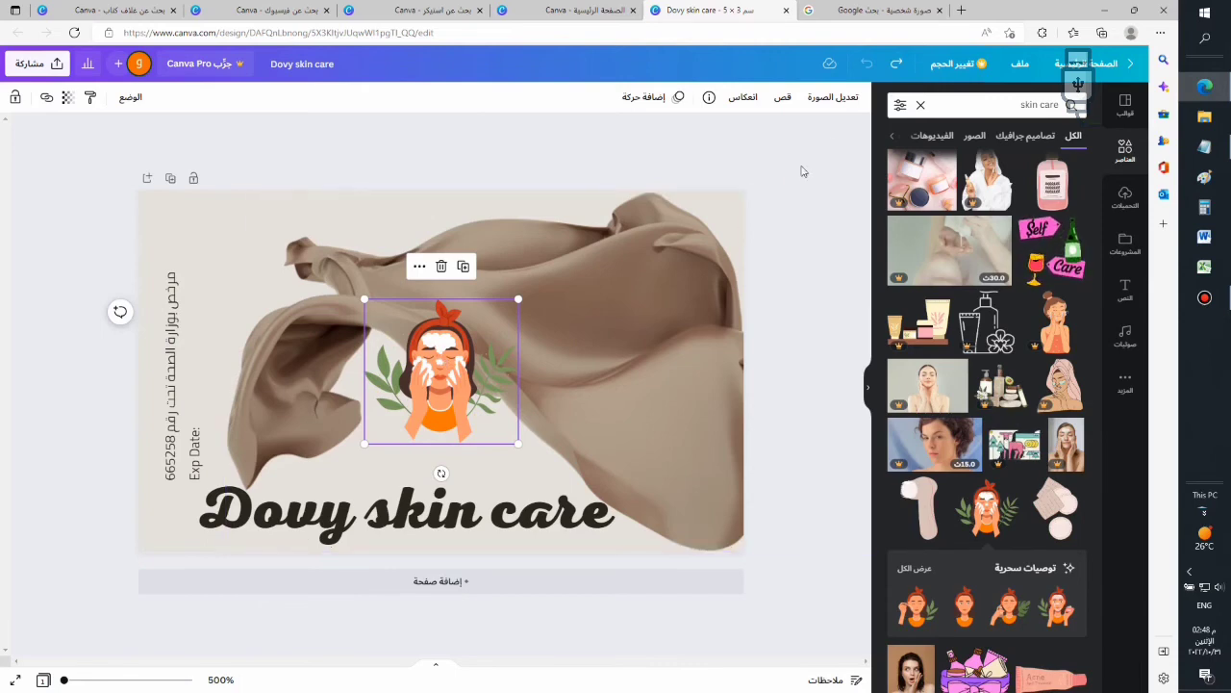
# Step: Apply the ColorMix effect "أزرق جليدي" to the face-washing illustration
pyautogui.click(831, 100)
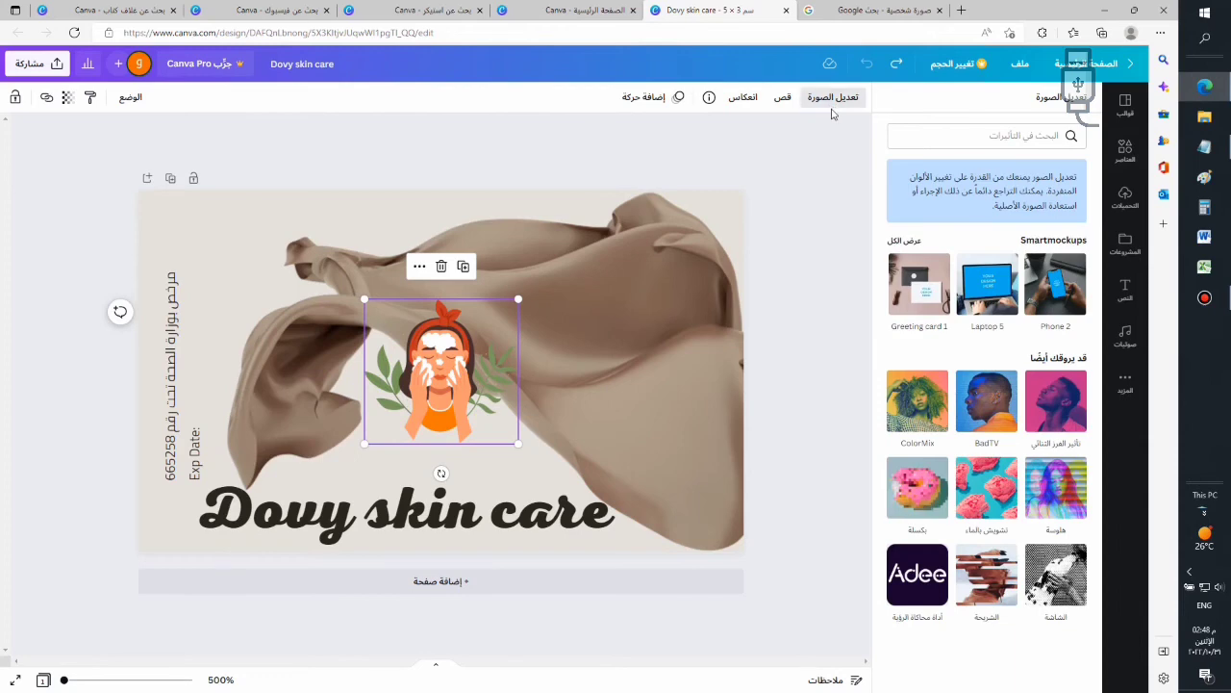
pyautogui.click(917, 400)
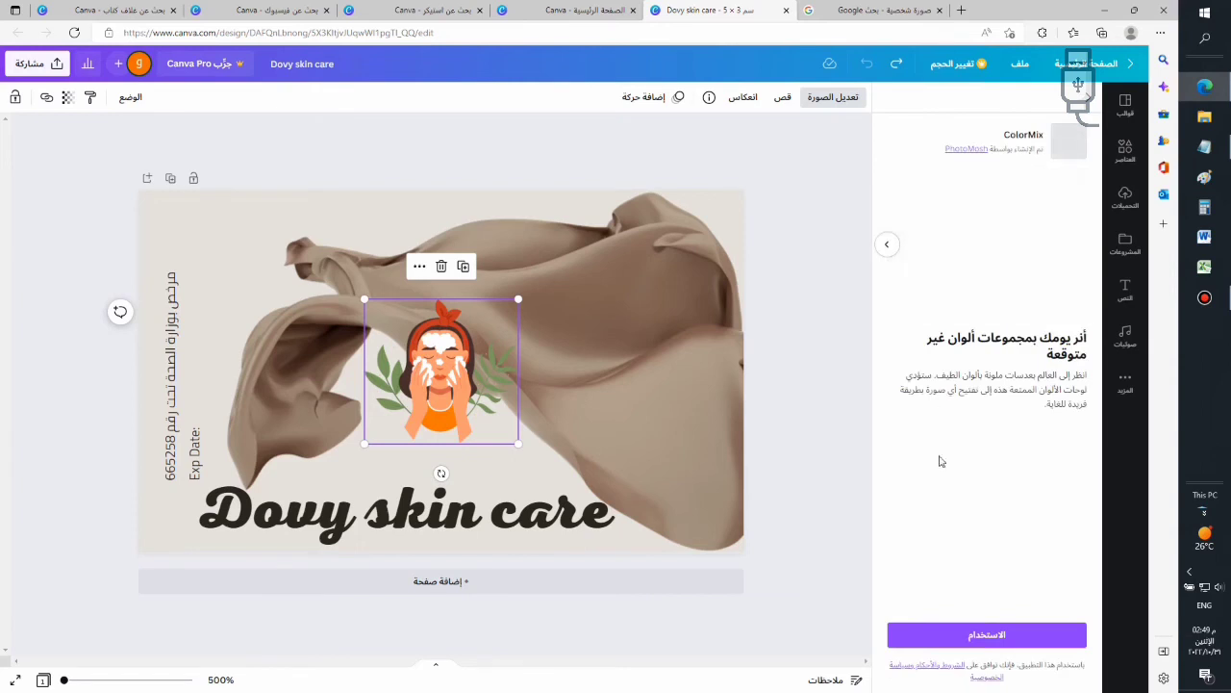
pyautogui.click(982, 625)
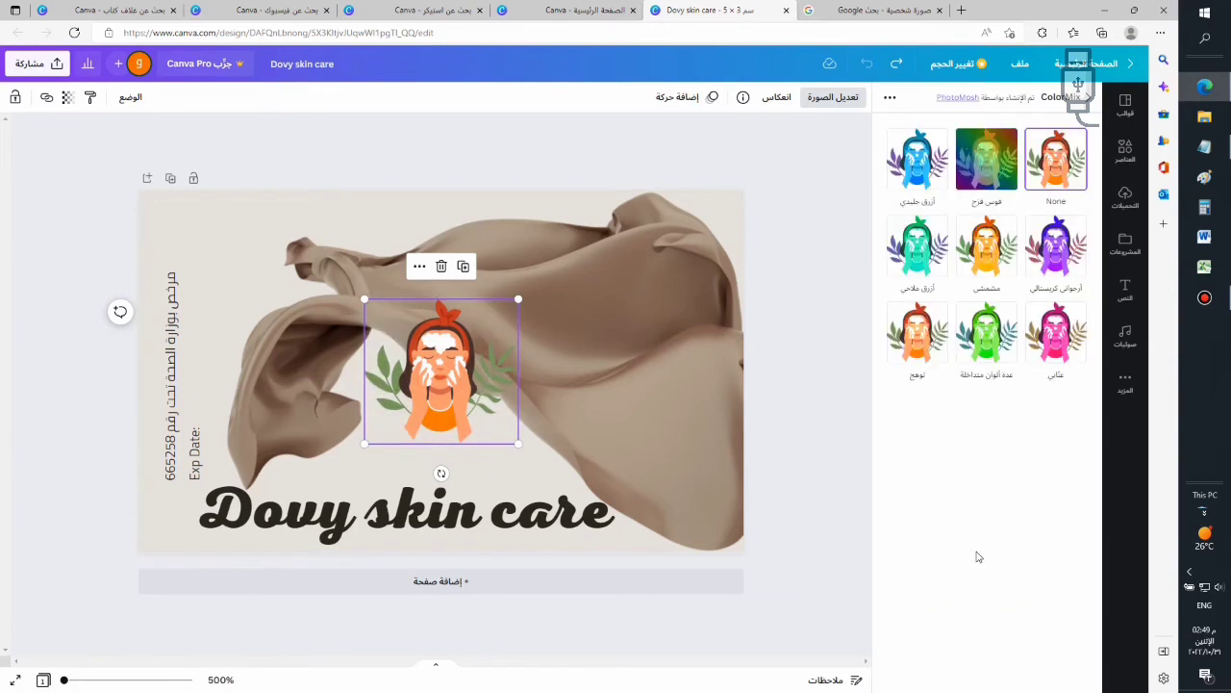
pyautogui.click(909, 158)
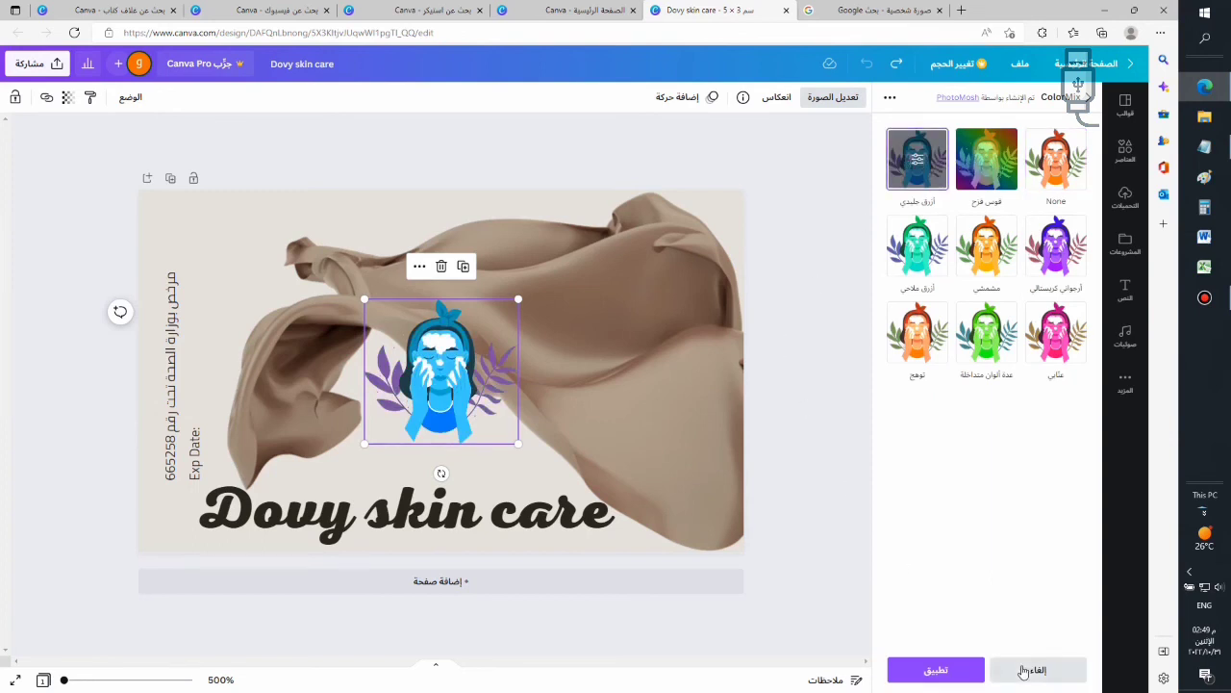
pyautogui.click(947, 671)
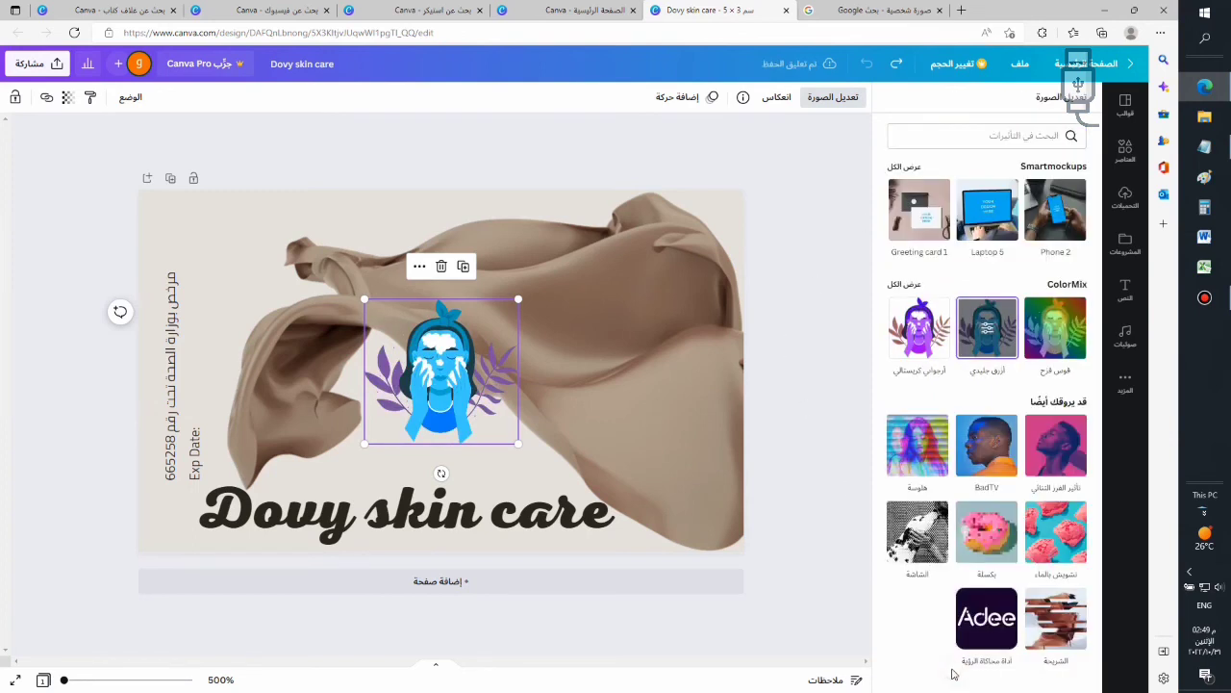
pyautogui.click(745, 159)
# Step: Shrink the face-washing illustration slightly and place it directly above the word "skin" in the title
pyautogui.click(445, 163)
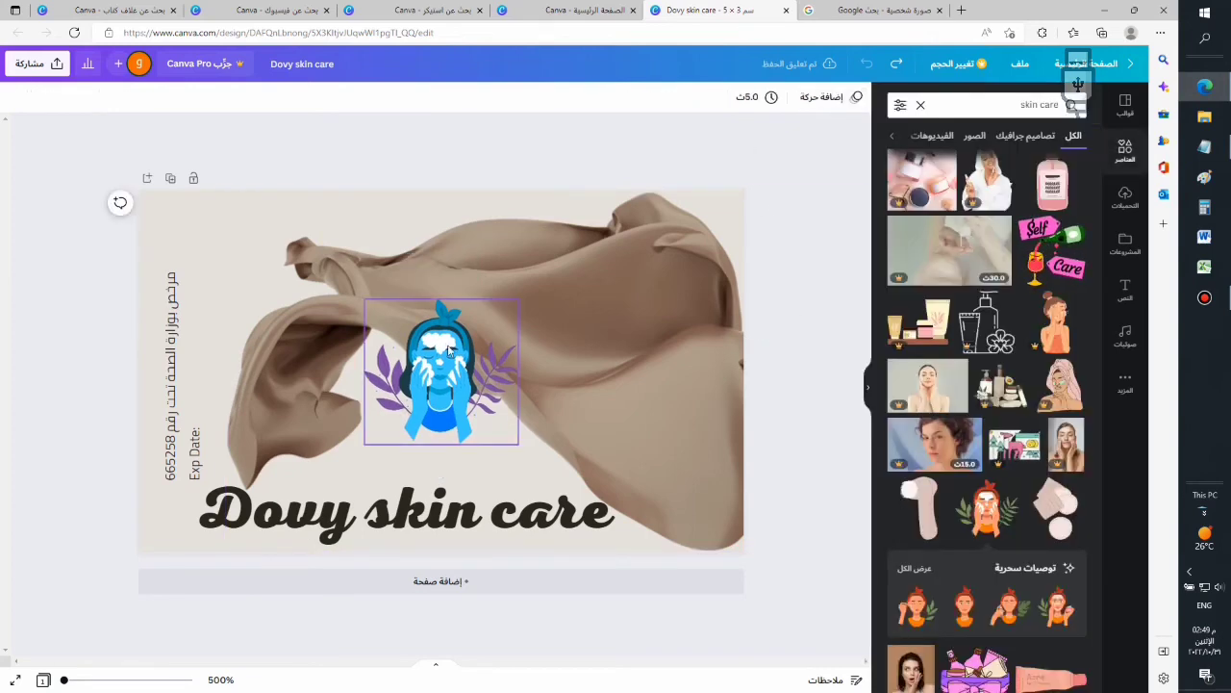
pyautogui.click(508, 440)
pyautogui.moveTo(513, 442); pyautogui.dragTo(470, 427)
pyautogui.moveTo(438, 370); pyautogui.dragTo(452, 444)
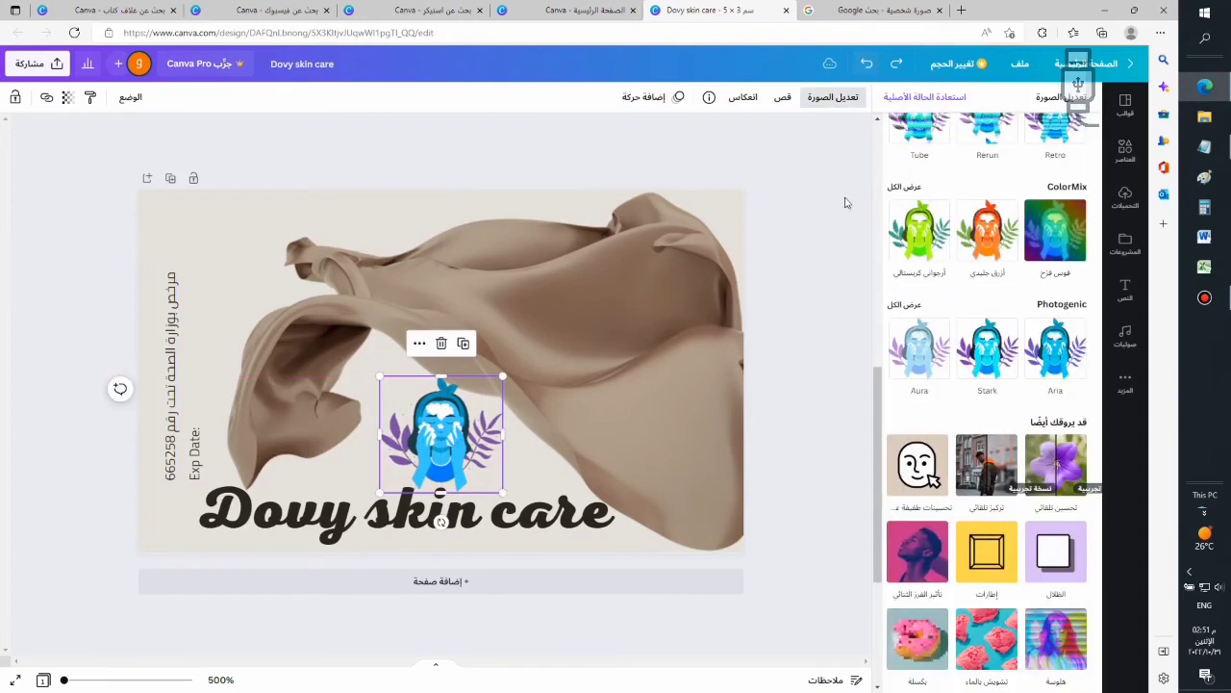
pyautogui.press('Escape')
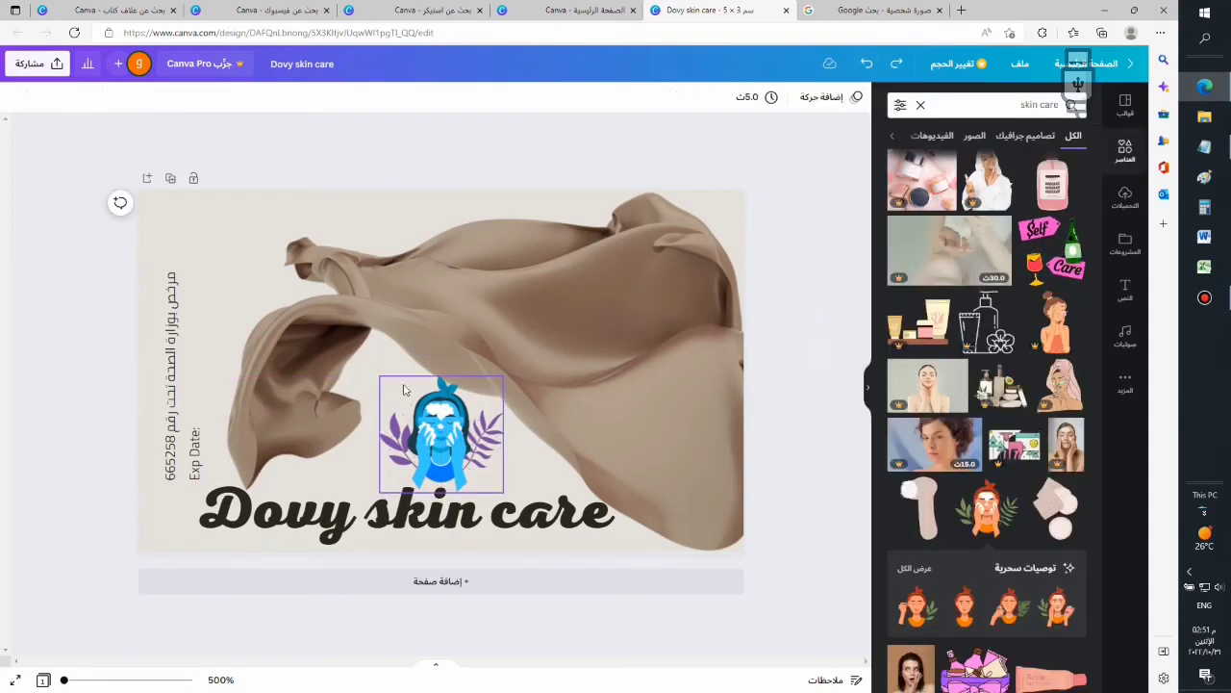
# Step: Set the face-washing illustration's transparency value to 50
pyautogui.click(67, 98)
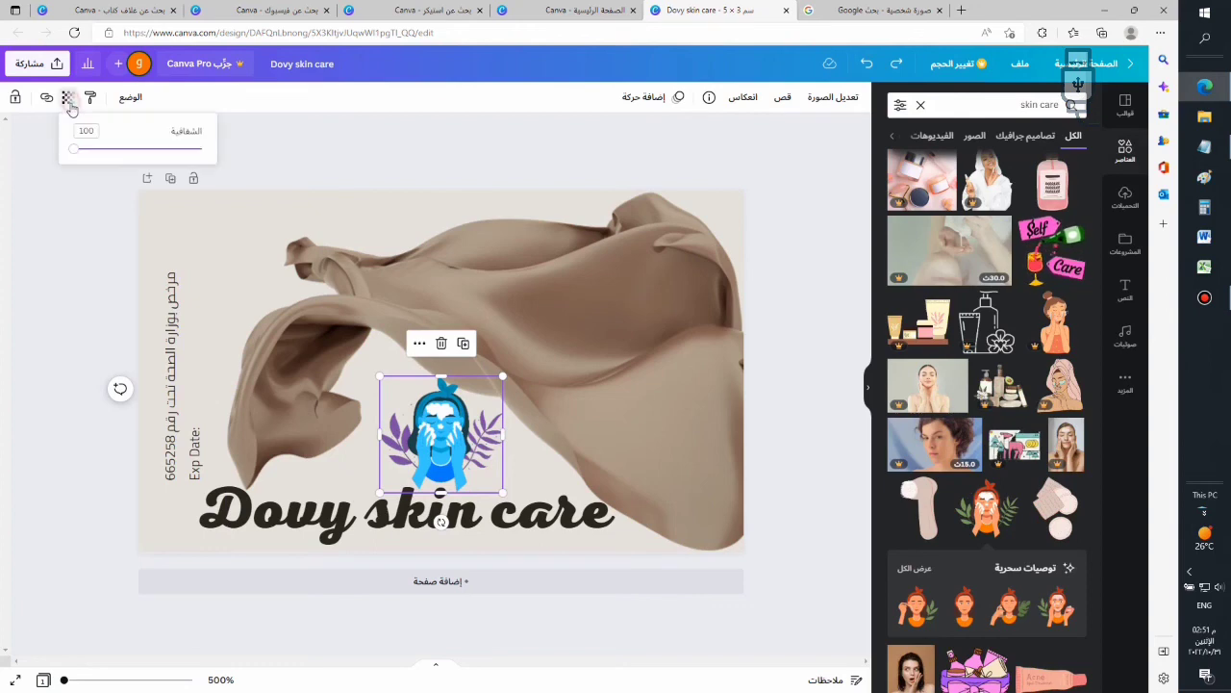
pyautogui.moveTo(74, 149); pyautogui.dragTo(113, 150)
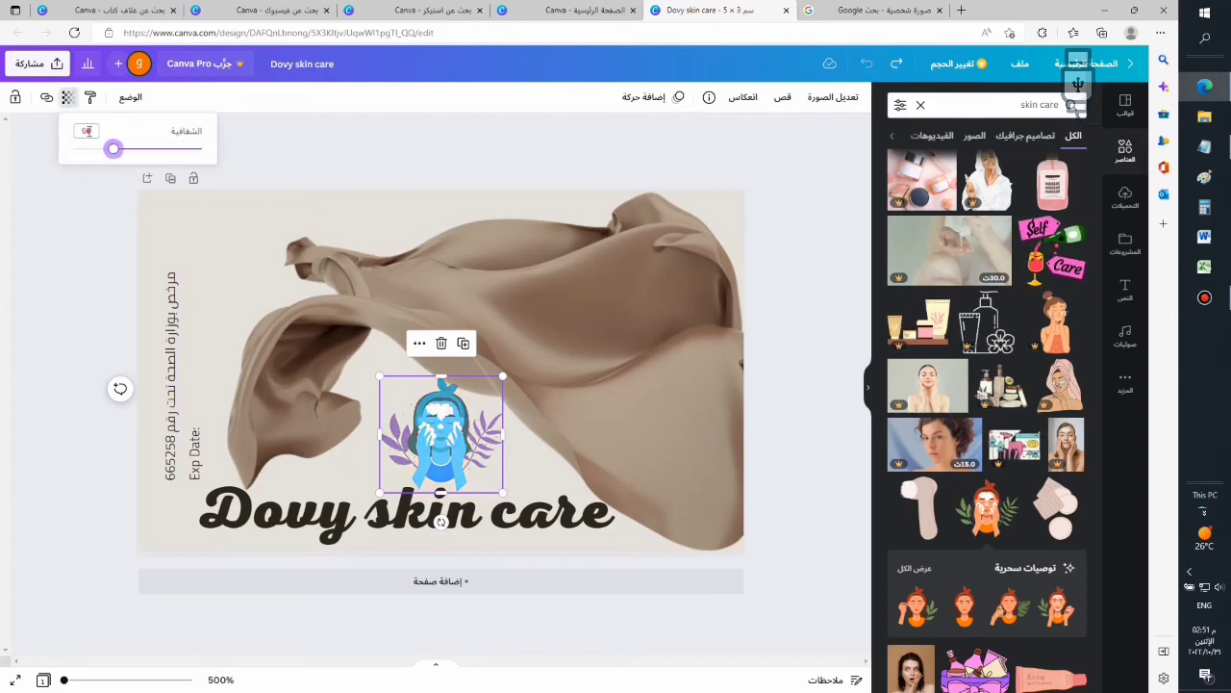
pyautogui.click(85, 130)
pyautogui.write('50')
pyautogui.press('Return')
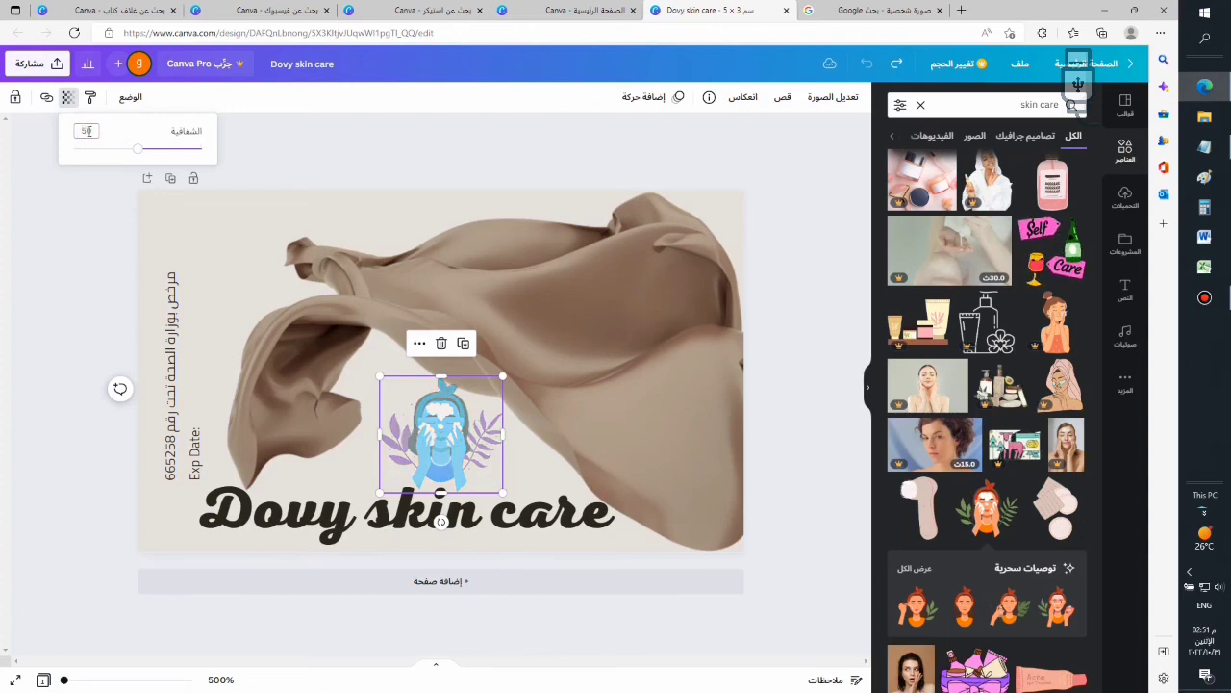
pyautogui.click(81, 290)
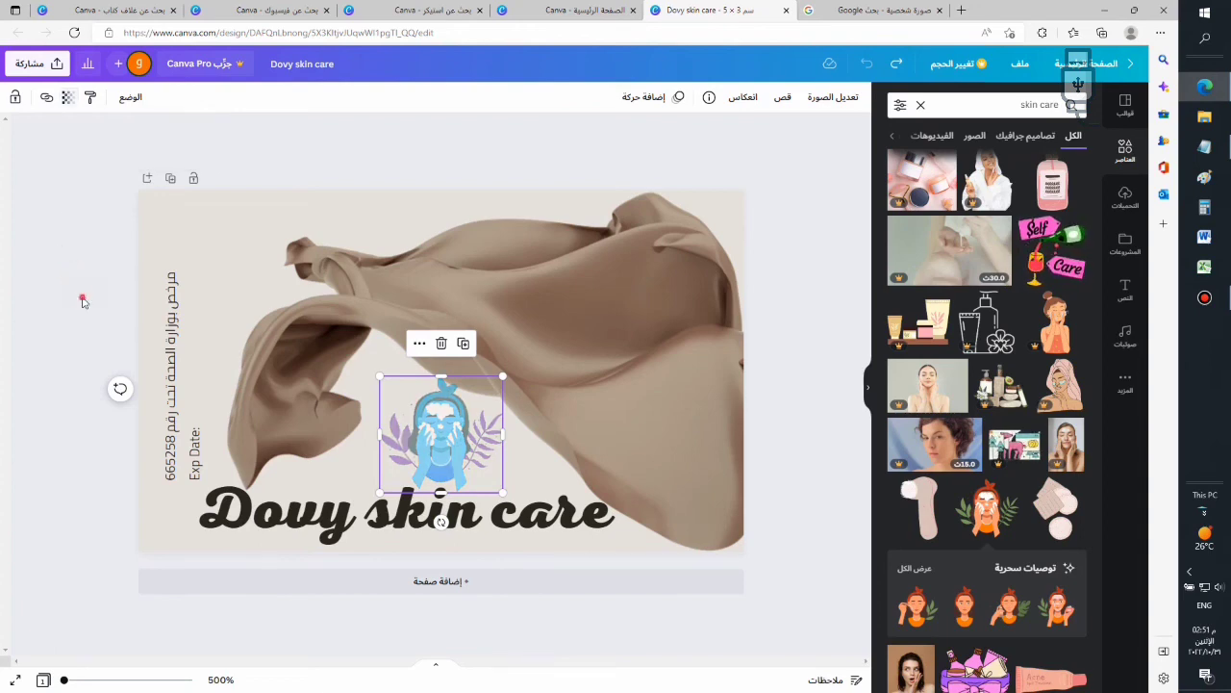
pyautogui.click(83, 302)
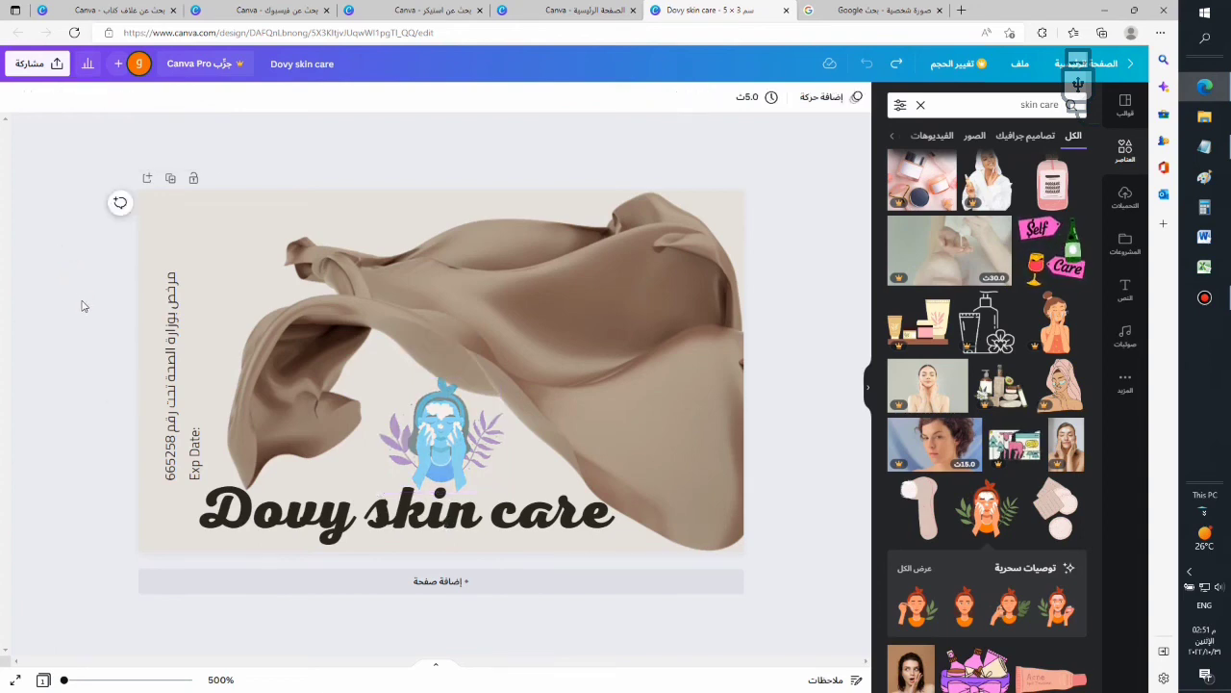
# Step: Rename the design as "sticker Dovy skin care"
pyautogui.scroll(-2, 99, 492)
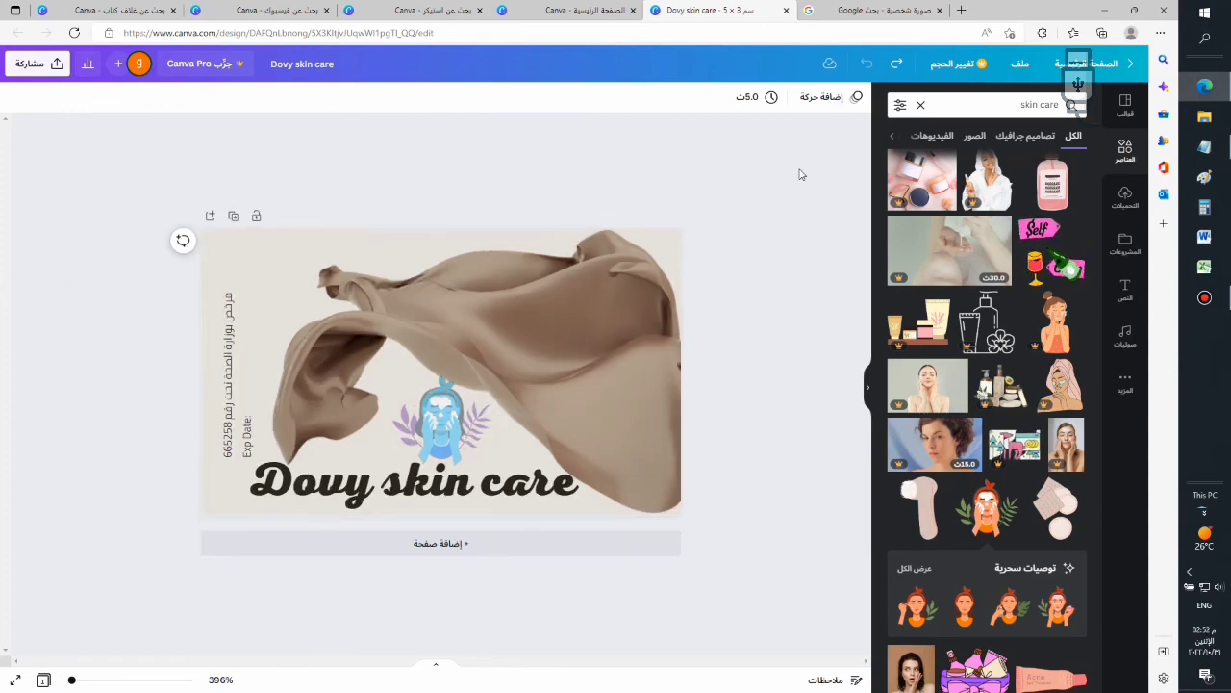
pyautogui.click(55, 64)
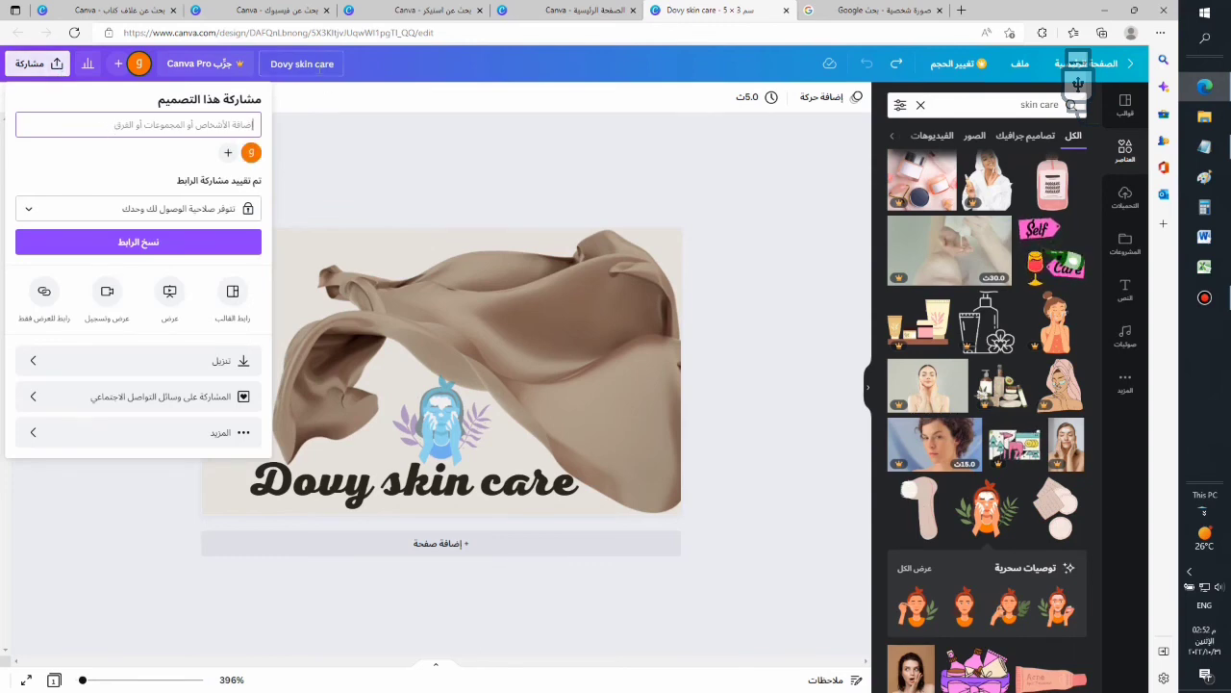
pyautogui.click(320, 68)
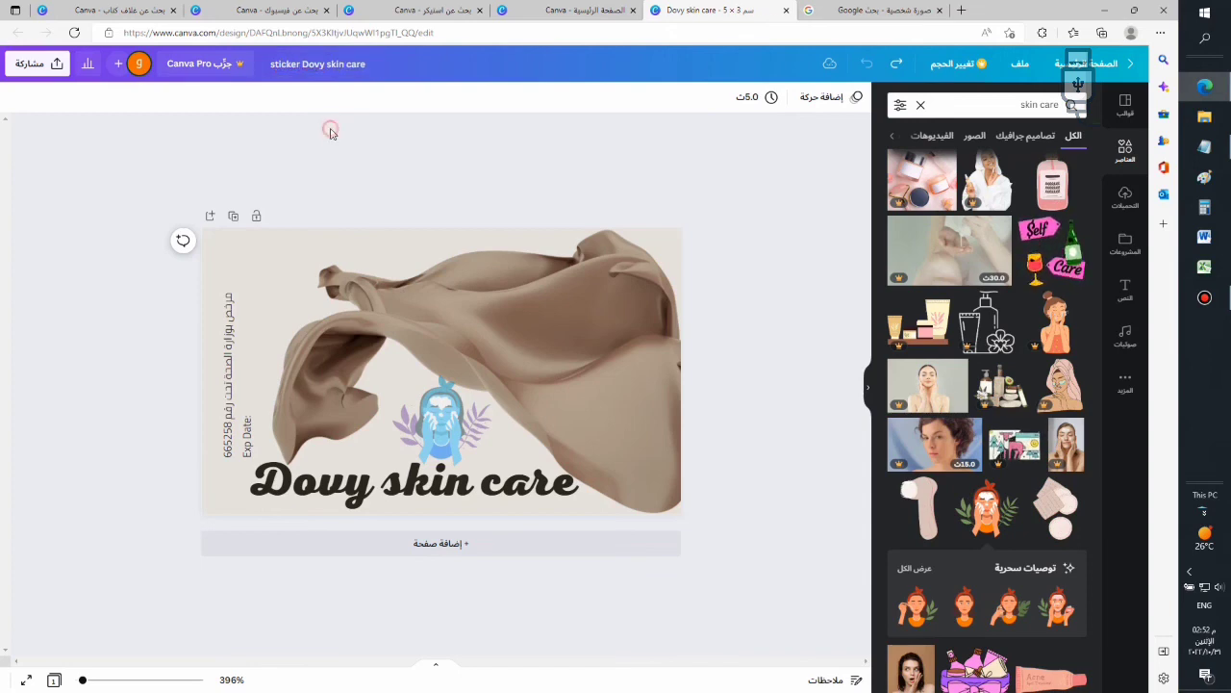
# Step: Download the finished label as a PNG and open the downloaded file
pyautogui.click(46, 66)
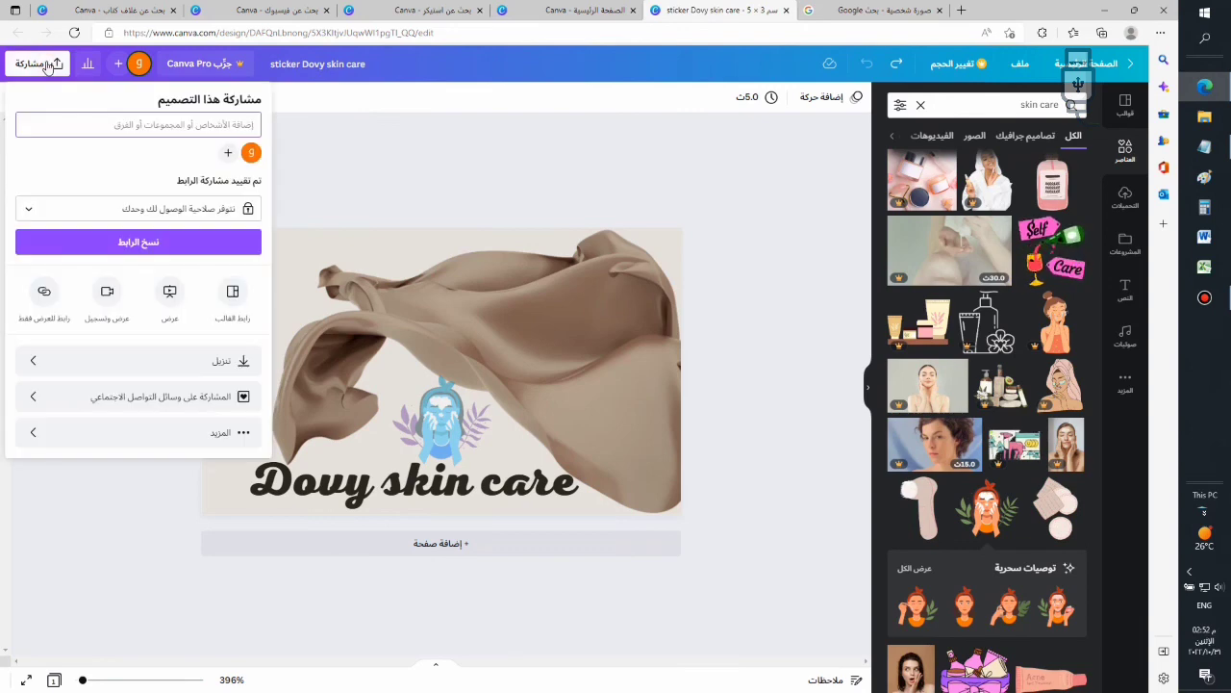
pyautogui.click(168, 245)
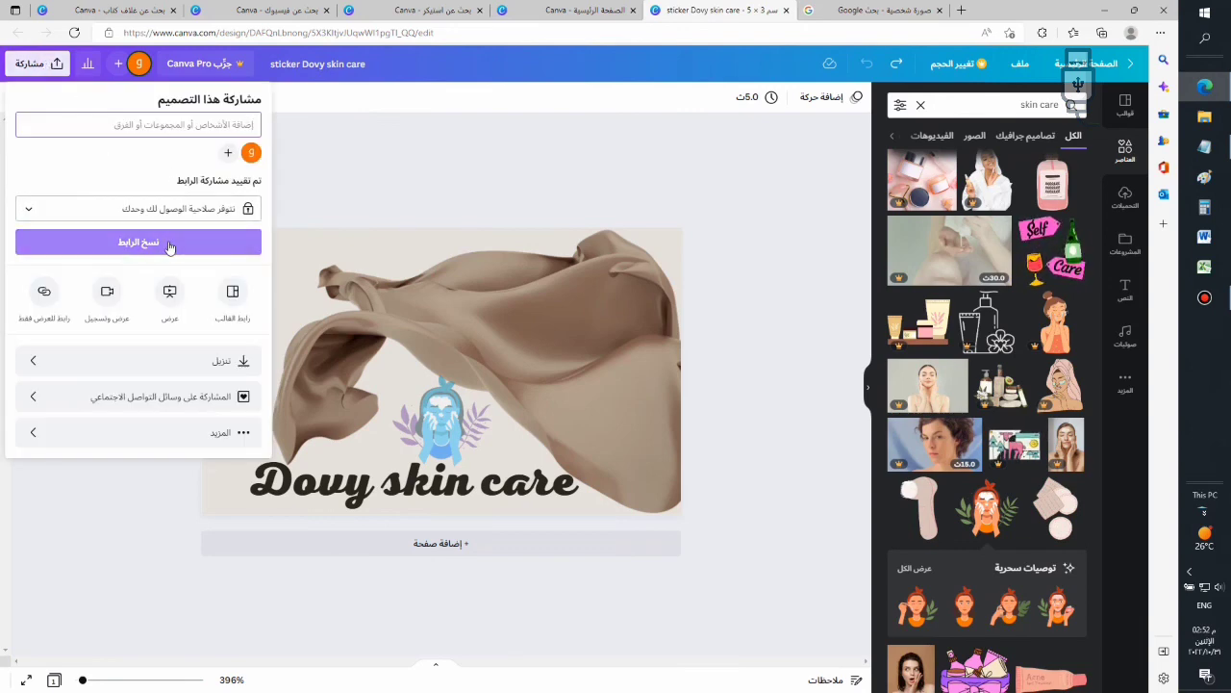
pyautogui.click(192, 362)
pyautogui.click(163, 318)
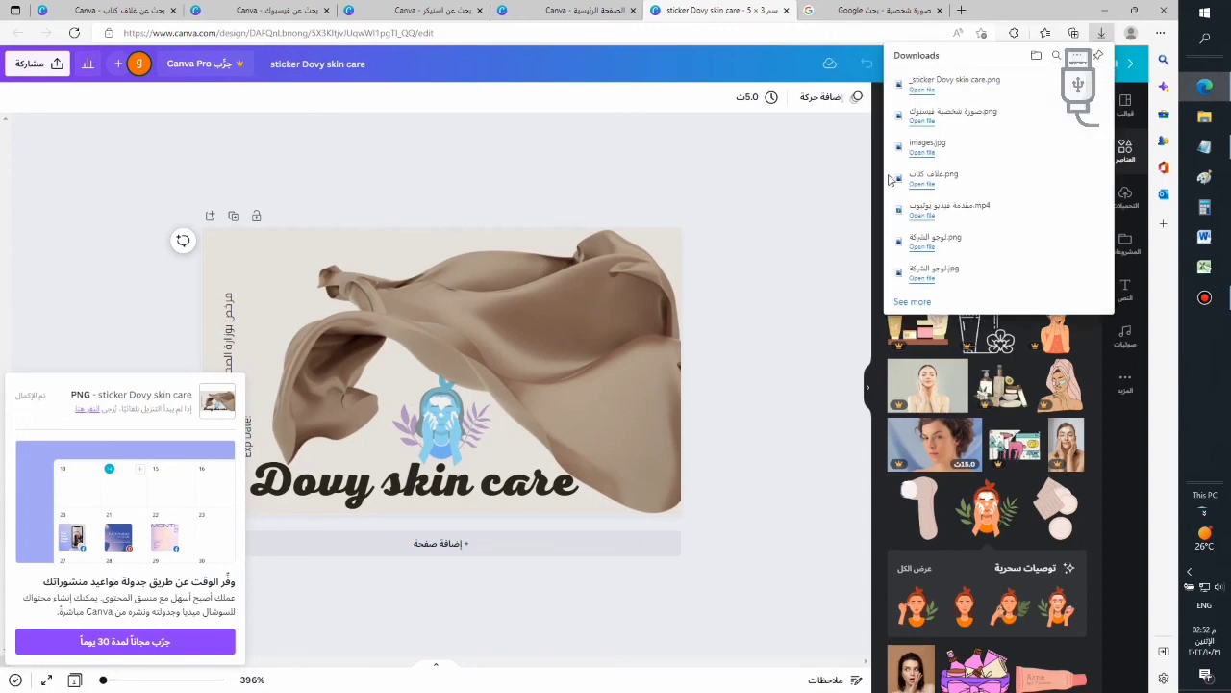
pyautogui.click(924, 89)
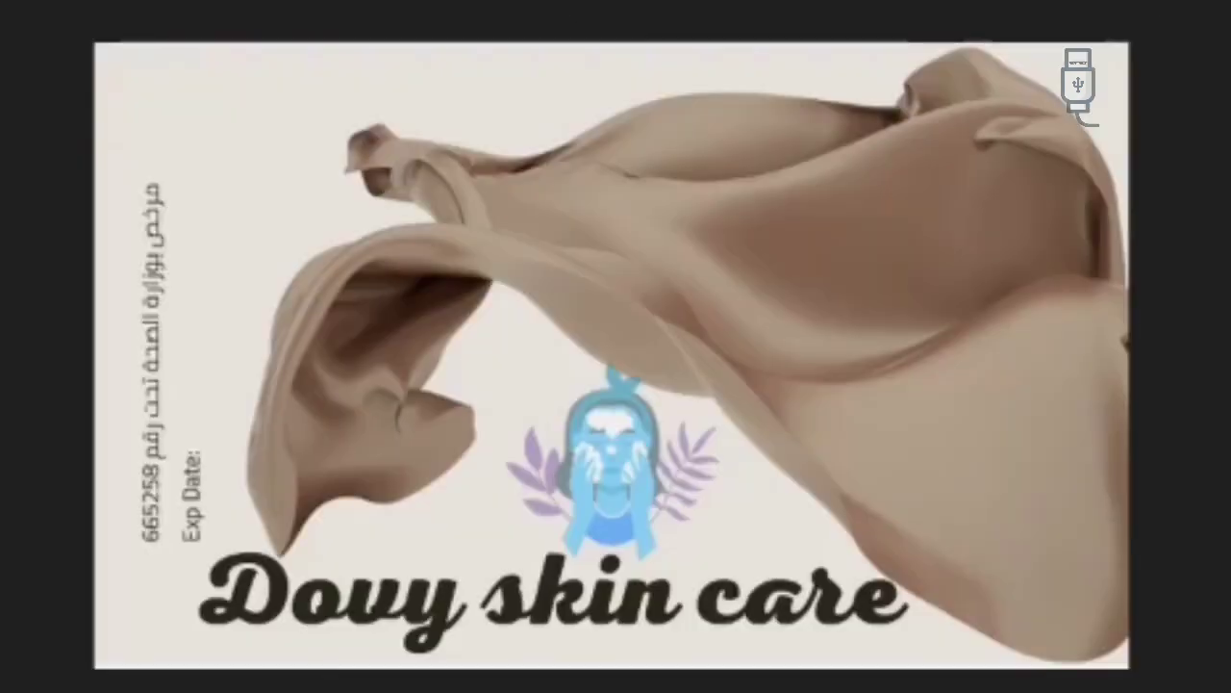